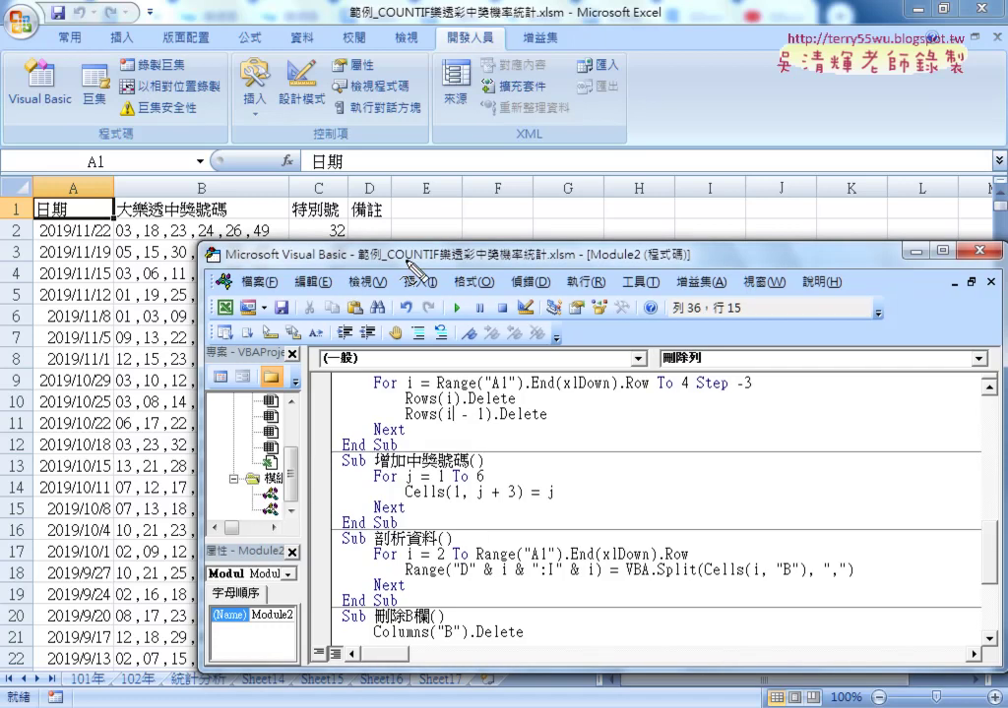
Step: Annotate B2's combined lottery numbers, their dividers and the D2 destination with the pen, then clear the marks
{"action": "mouse_move", "coordinate": [110, 218]}
{"action": "left_mouse_down"}
{"action": "mouse_move", "coordinate": [107, 236]}
{"action": "mouse_move", "coordinate": [206, 242]}
{"action": "mouse_move", "coordinate": [286, 223]}
{"action": "left_mouse_up"}
{"action": "mouse_move", "coordinate": [349, 229]}
{"action": "left_mouse_down"}
{"action": "mouse_move", "coordinate": [355, 245]}
{"action": "mouse_move", "coordinate": [469, 212]}
{"action": "mouse_move", "coordinate": [802, 211]}
{"action": "left_mouse_up"}
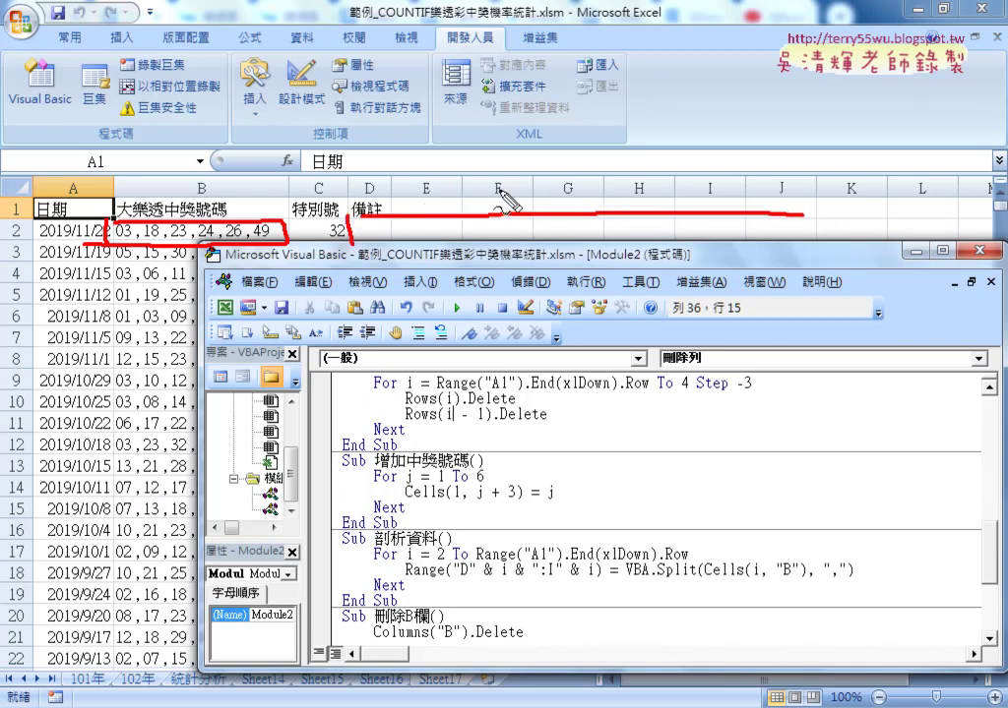
{"action": "left_click_drag", "start_coordinate": [744, 212], "coordinate": [354, 258]}
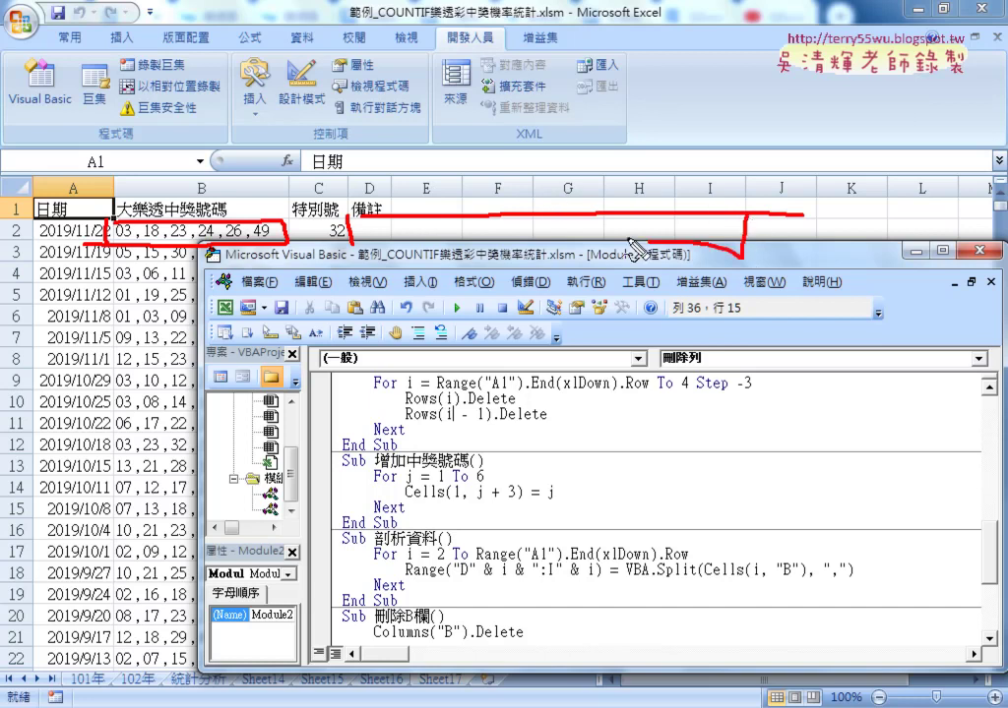
{"action": "mouse_move", "coordinate": [135, 222]}
{"action": "left_mouse_down"}
{"action": "mouse_move", "coordinate": [134, 244]}
{"action": "mouse_move", "coordinate": [216, 244]}
{"action": "left_mouse_up"}
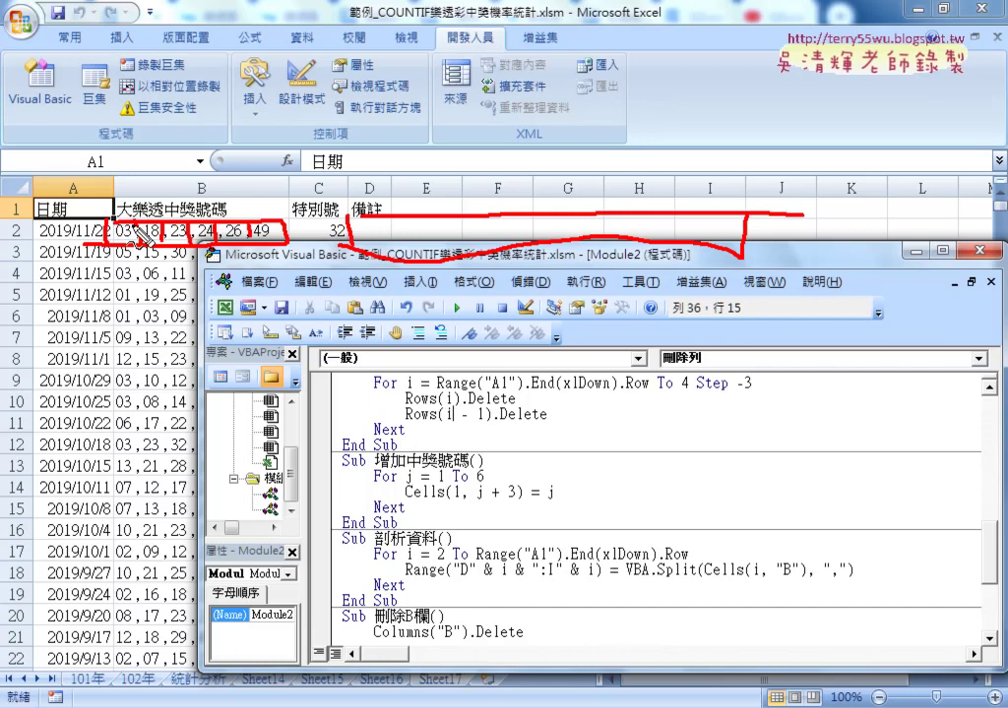
{"action": "mouse_move", "coordinate": [124, 208]}
{"action": "left_mouse_down"}
{"action": "mouse_move", "coordinate": [397, 187]}
{"action": "mouse_move", "coordinate": [380, 207]}
{"action": "left_mouse_up"}
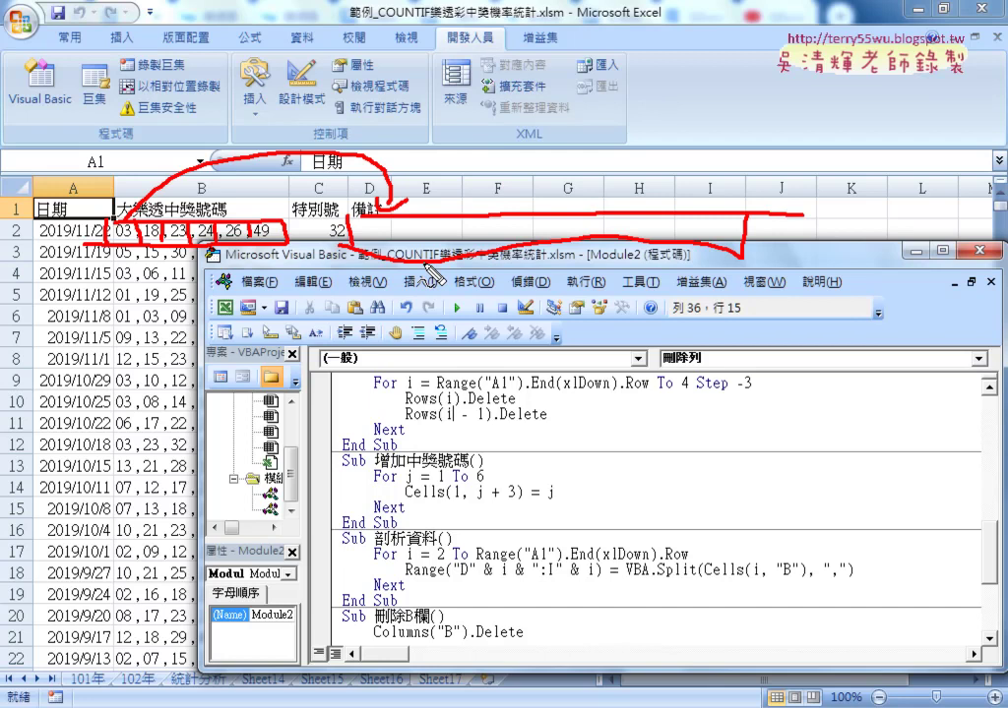
{"action": "key", "text": "Escape"}
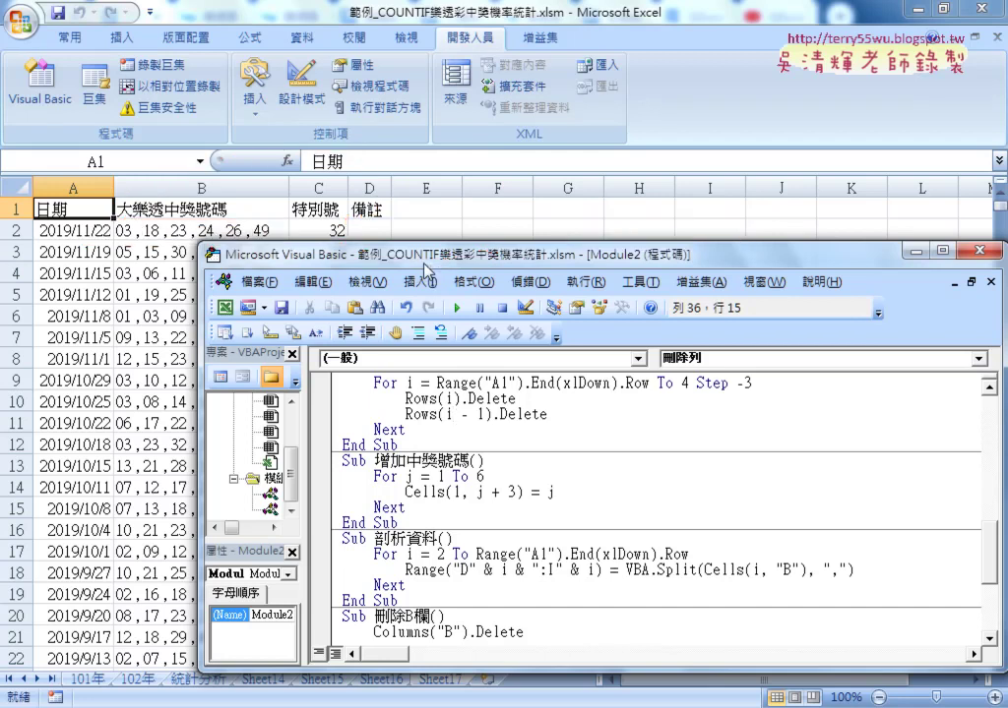
Step: Select B2:B301 and set Text to Columns to Delimited by Comma with destination $D$2
{"action": "left_click", "coordinate": [199, 232]}
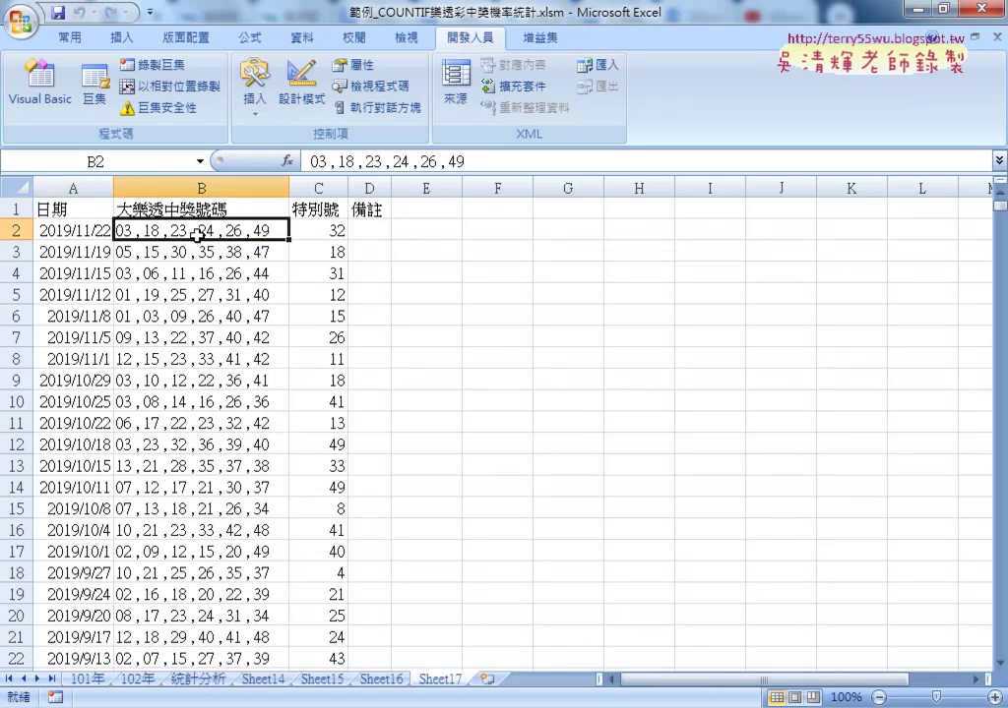
{"action": "key", "text": "ctrl+shift+Down"}
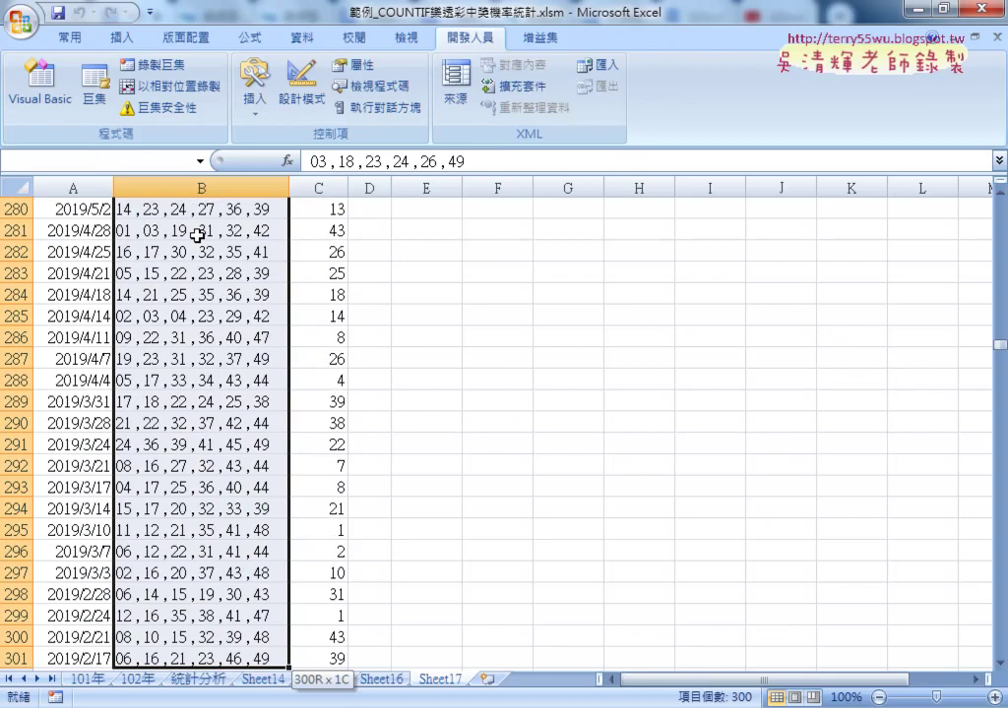
{"action": "left_click", "coordinate": [300, 38]}
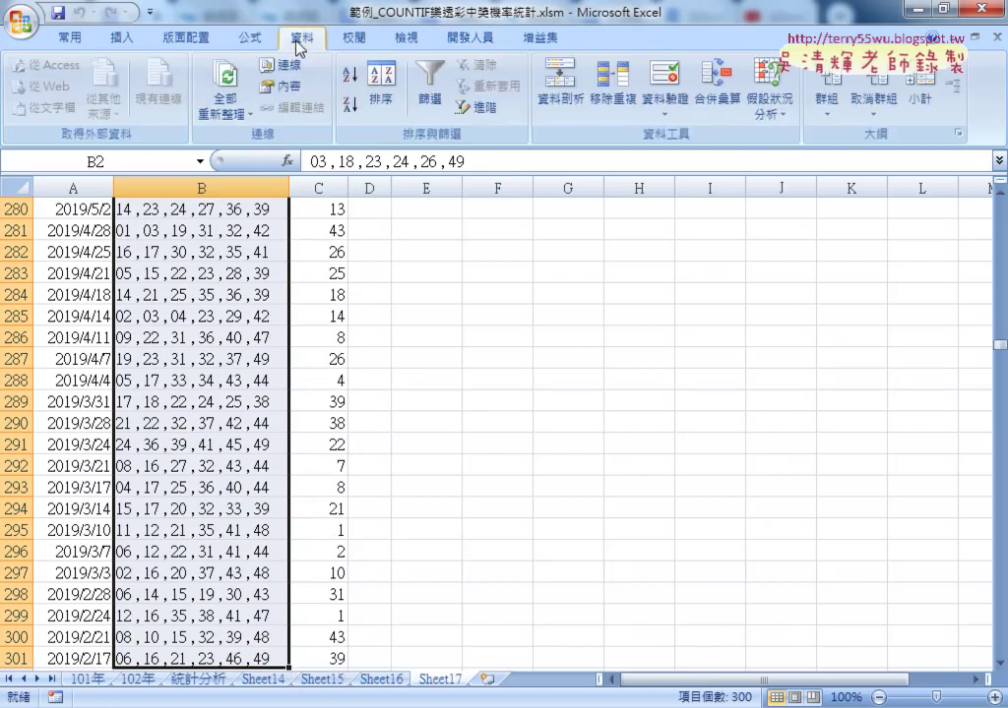
{"action": "left_click", "coordinate": [560, 99]}
{"action": "left_click", "coordinate": [330, 460]}
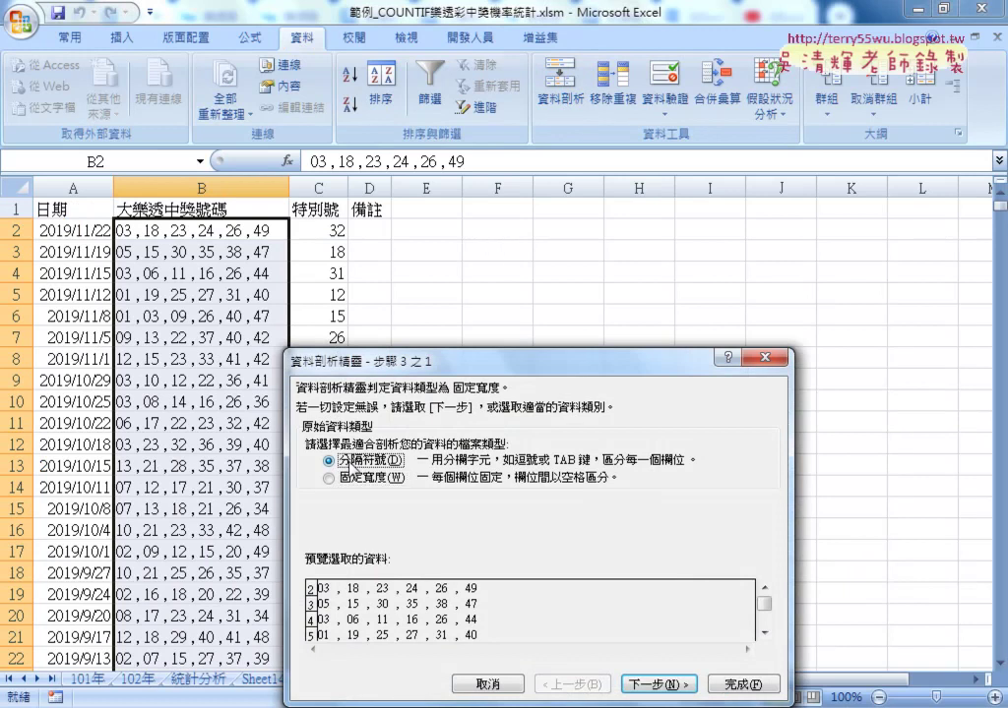
{"action": "left_click", "coordinate": [656, 686]}
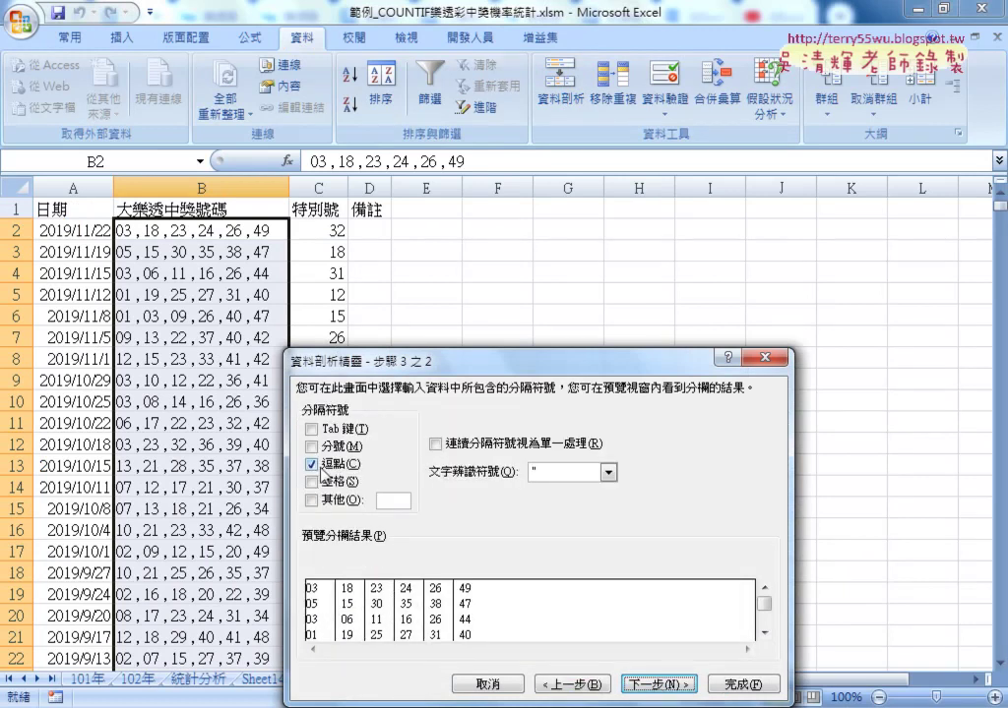
{"action": "left_click", "coordinate": [658, 686]}
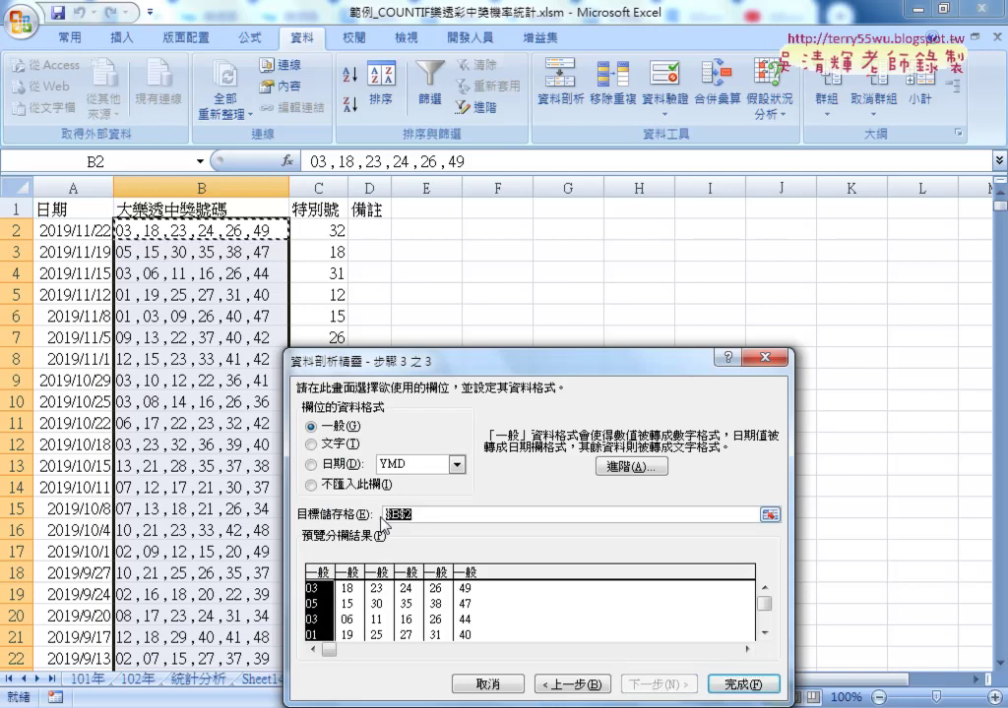
{"action": "left_click", "coordinate": [369, 233]}
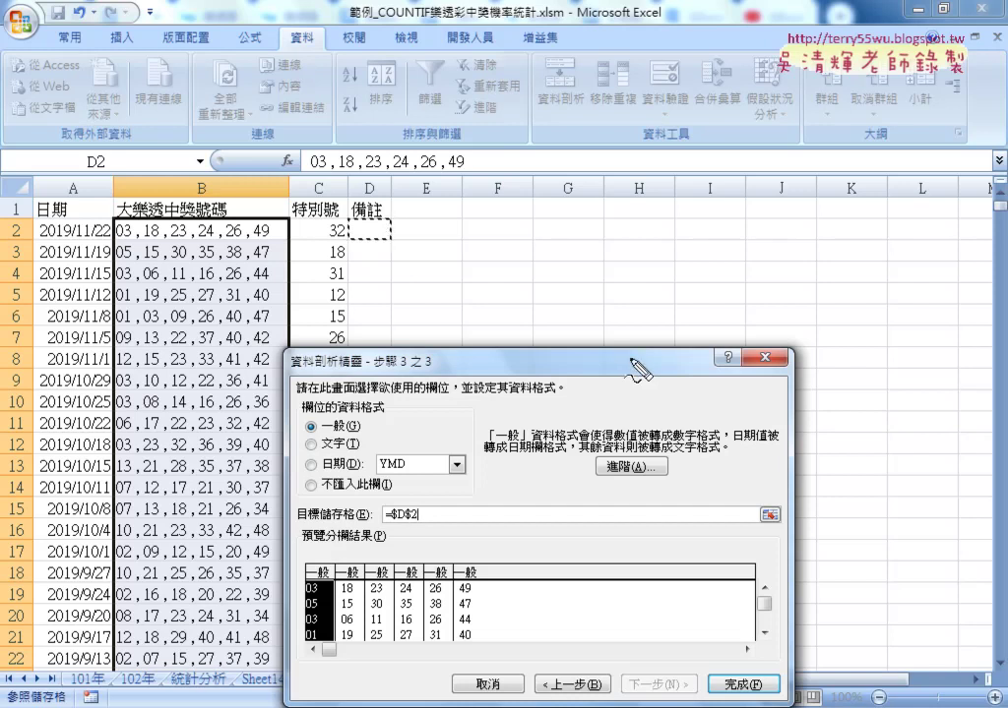
Step: Mark B2's numbers and the D–I row 2 span with the pen, then cancel Text to Columns unapplied
{"action": "mouse_move", "coordinate": [115, 211]}
{"action": "left_mouse_down"}
{"action": "mouse_move", "coordinate": [108, 242]}
{"action": "mouse_move", "coordinate": [270, 242]}
{"action": "left_mouse_up"}
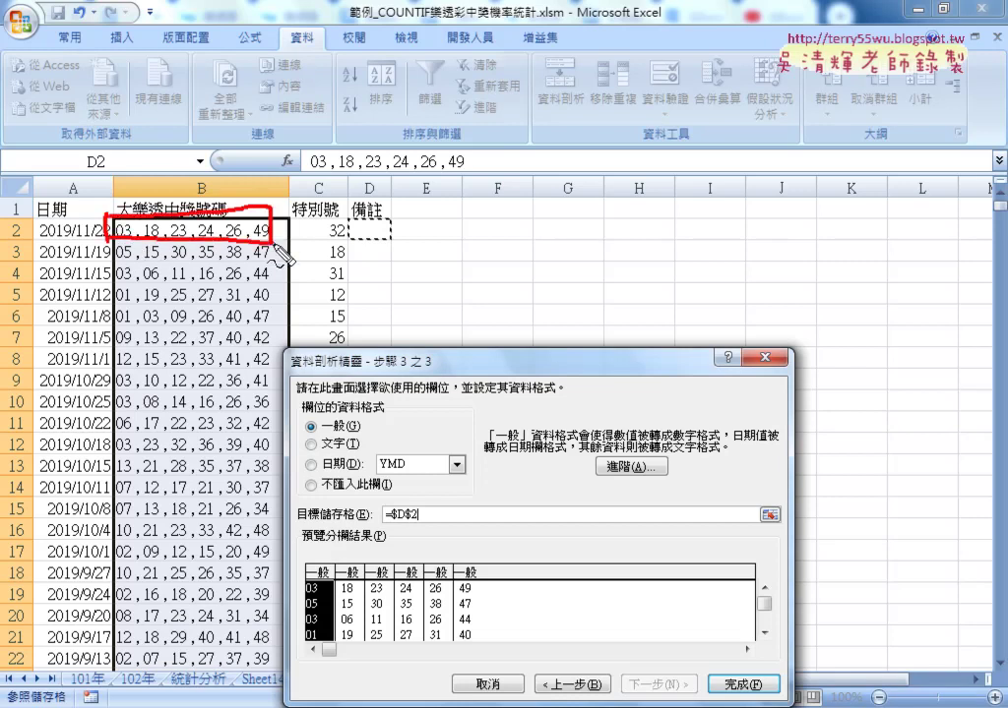
{"action": "mouse_move", "coordinate": [137, 216]}
{"action": "left_mouse_down"}
{"action": "mouse_move", "coordinate": [137, 243]}
{"action": "mouse_move", "coordinate": [193, 242]}
{"action": "left_mouse_up"}
{"action": "mouse_move", "coordinate": [242, 209]}
{"action": "left_mouse_down"}
{"action": "mouse_move", "coordinate": [241, 242]}
{"action": "mouse_move", "coordinate": [223, 237]}
{"action": "mouse_move", "coordinate": [716, 209]}
{"action": "mouse_move", "coordinate": [727, 236]}
{"action": "left_mouse_up"}
{"action": "left_click_drag", "start_coordinate": [362, 242], "coordinate": [731, 242]}
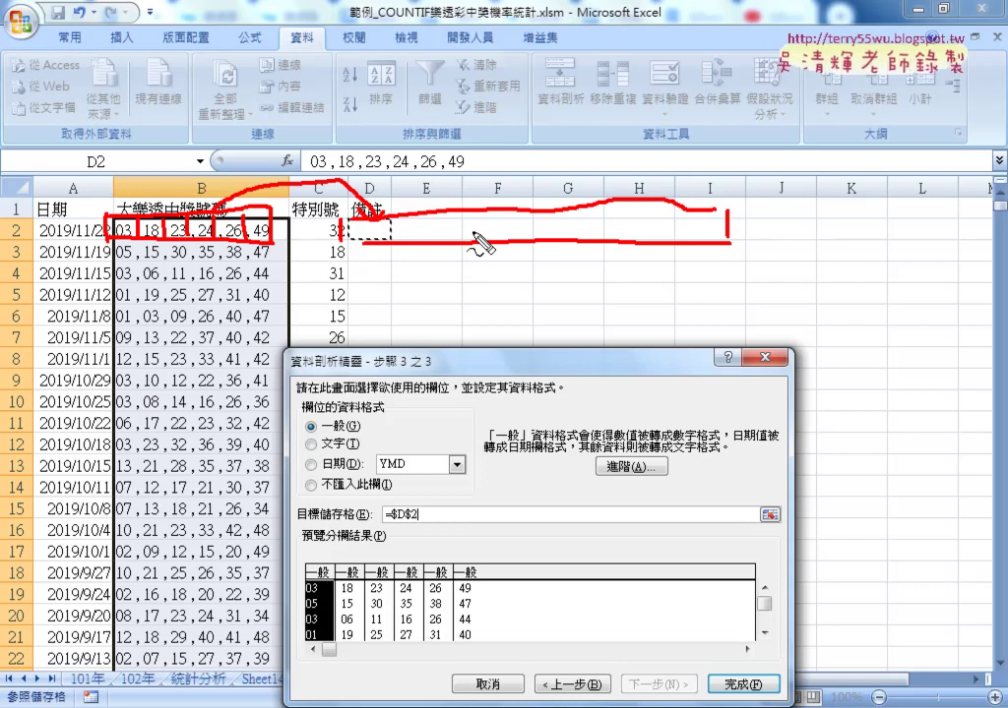
{"action": "key", "text": "Escape"}
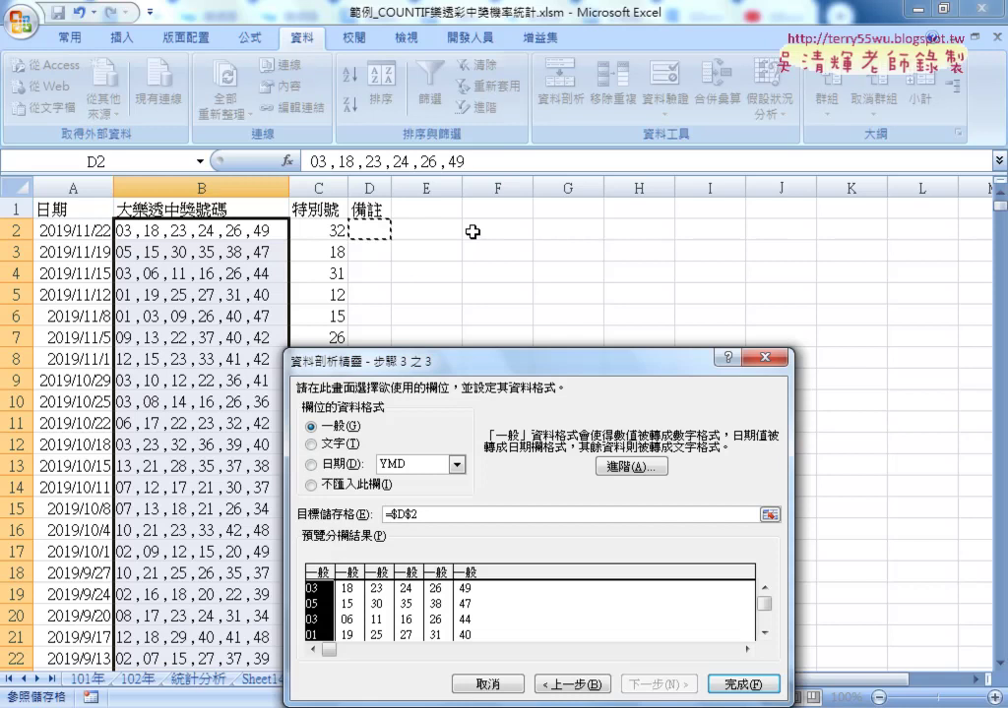
{"action": "key", "text": "Escape"}
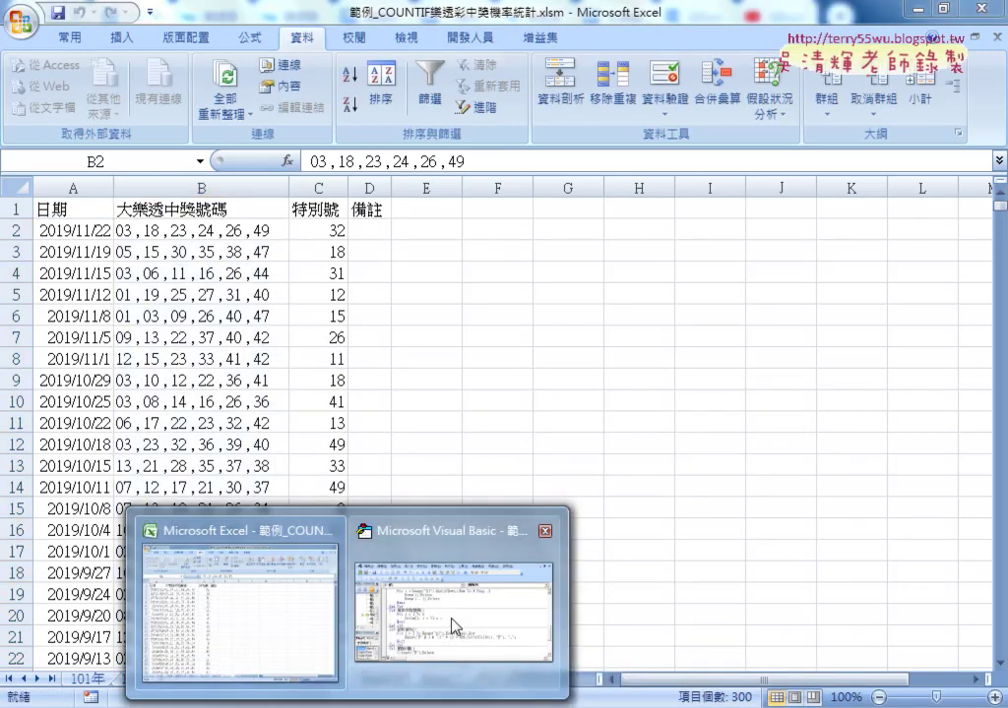
{"action": "left_click", "coordinate": [452, 620]}
{"action": "scroll", "coordinate": [536, 509], "scroll_direction": "down", "scroll_amount": 1}
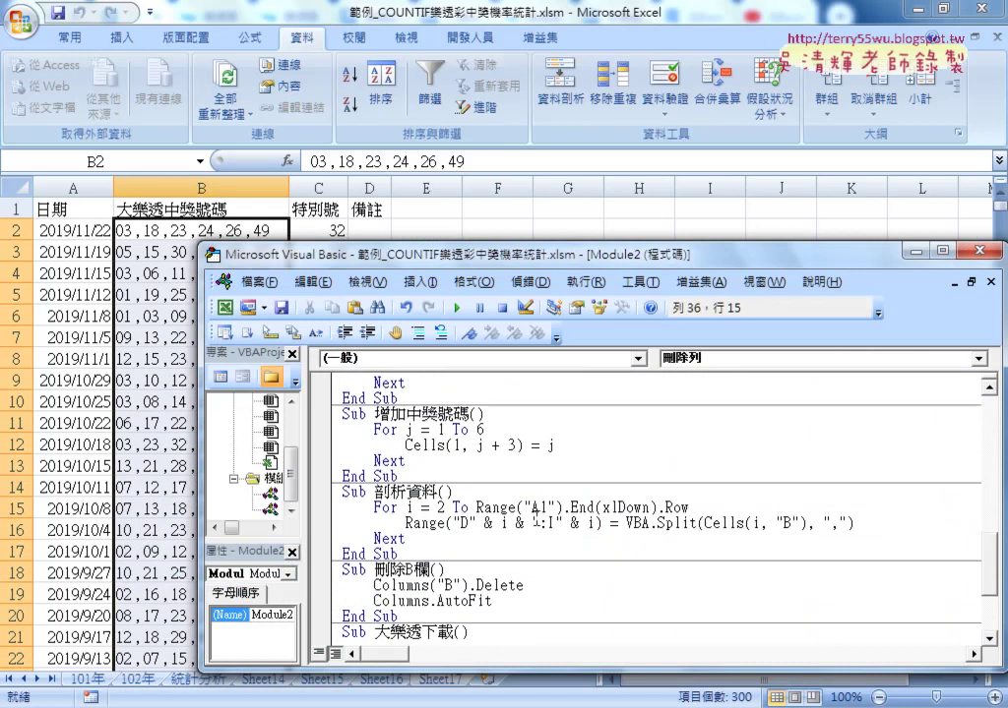
{"action": "scroll", "coordinate": [527, 497], "scroll_direction": "down", "scroll_amount": 1}
{"action": "double_click", "coordinate": [394, 445]}
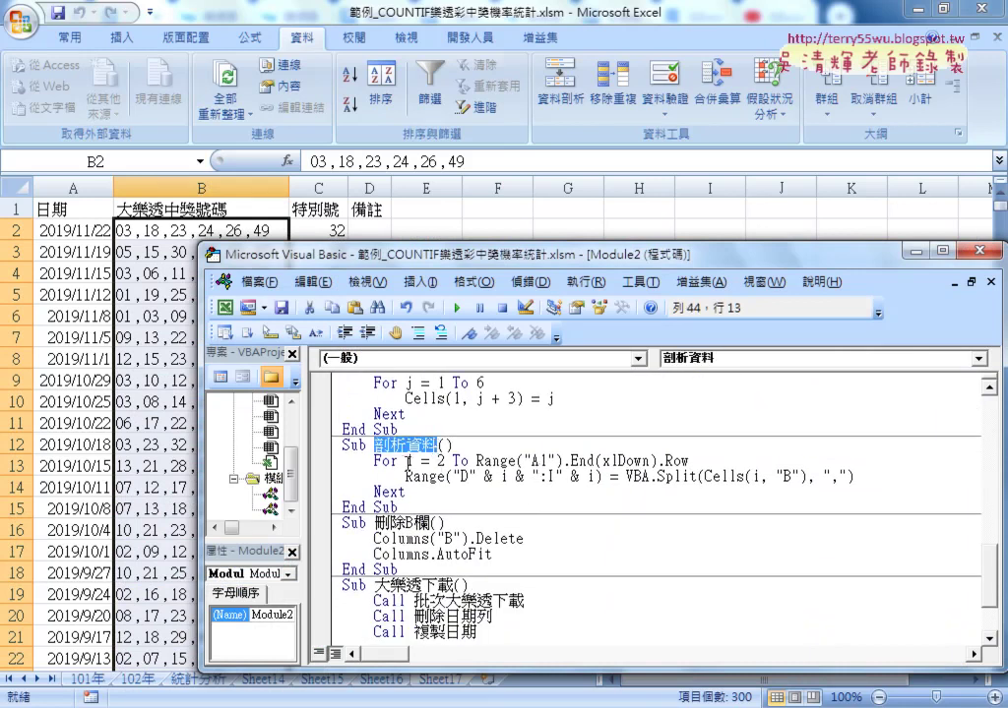
{"action": "double_click", "coordinate": [441, 461]}
{"action": "left_click_drag", "start_coordinate": [476, 460], "coordinate": [703, 461]}
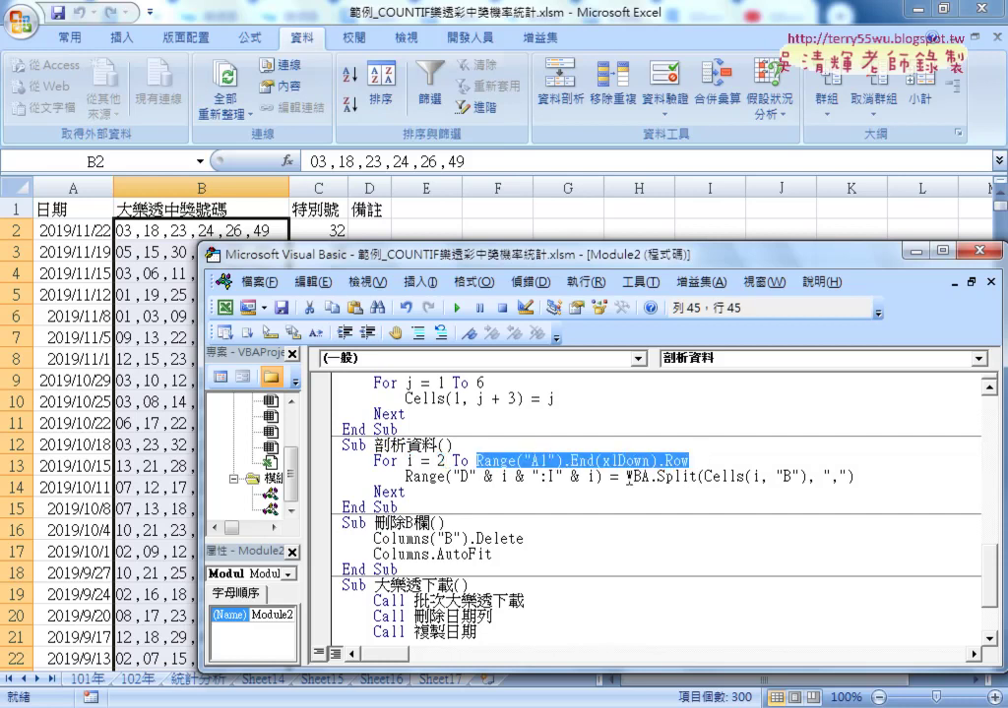
{"action": "left_click_drag", "start_coordinate": [627, 479], "coordinate": [693, 476]}
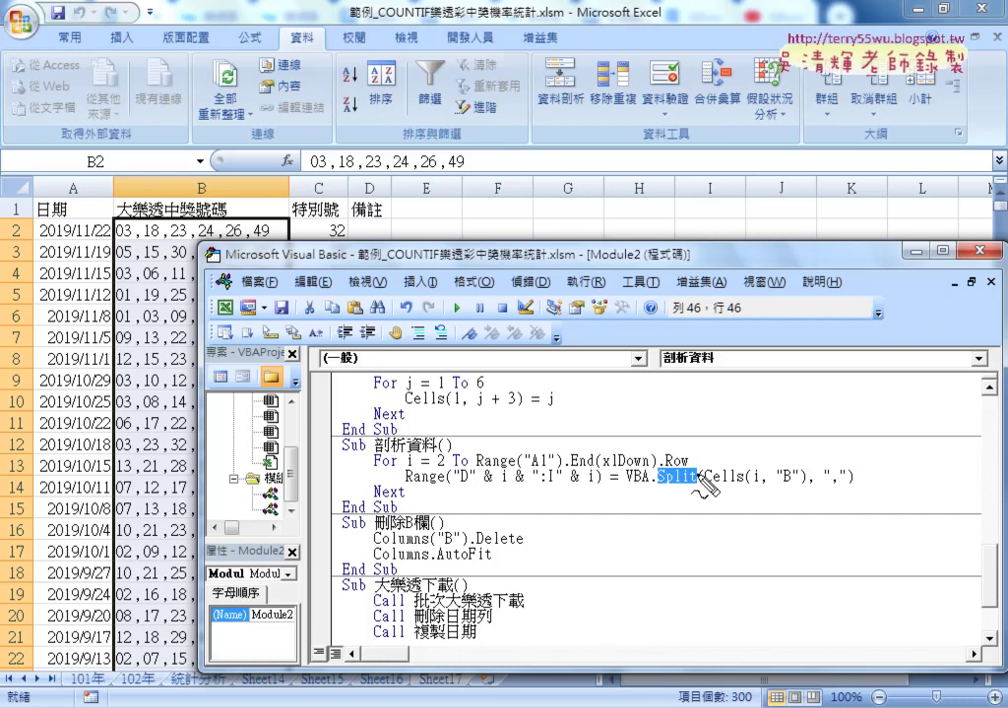
{"action": "left_click_drag", "start_coordinate": [710, 483], "coordinate": [799, 483]}
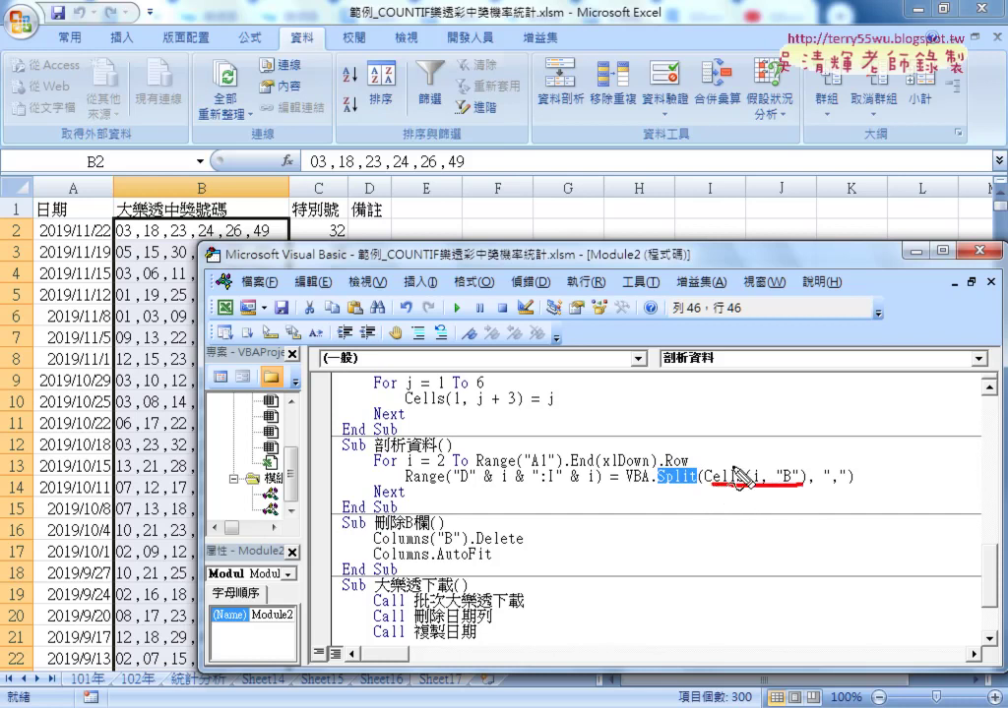
{"action": "mouse_move", "coordinate": [107, 240]}
{"action": "left_mouse_down"}
{"action": "mouse_move", "coordinate": [296, 234]}
{"action": "mouse_move", "coordinate": [108, 219]}
{"action": "left_mouse_up"}
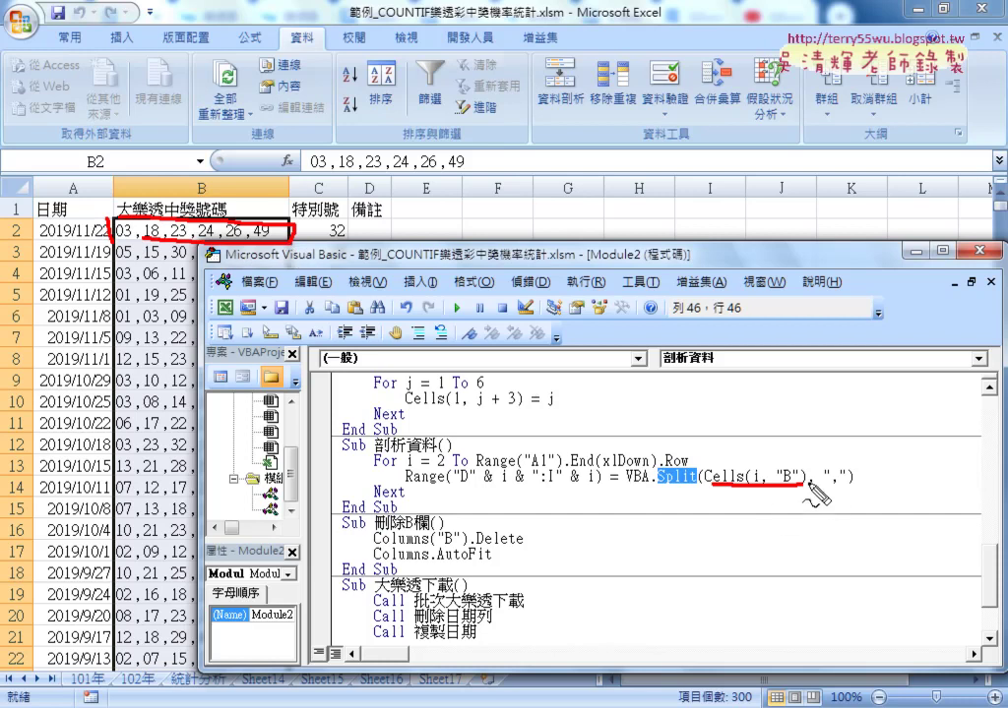
{"action": "mouse_move", "coordinate": [807, 483]}
{"action": "left_mouse_down"}
{"action": "mouse_move", "coordinate": [801, 500]}
{"action": "mouse_move", "coordinate": [842, 492]}
{"action": "left_mouse_up"}
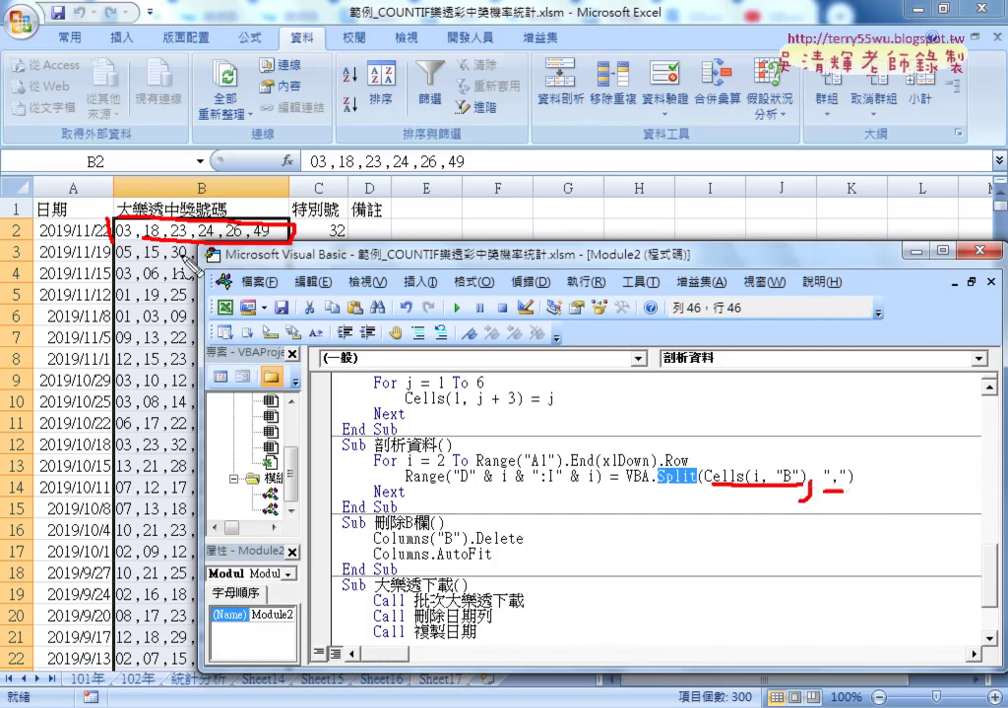
{"action": "mouse_move", "coordinate": [138, 220]}
{"action": "left_mouse_down"}
{"action": "mouse_move", "coordinate": [134, 242]}
{"action": "mouse_move", "coordinate": [244, 242]}
{"action": "left_mouse_up"}
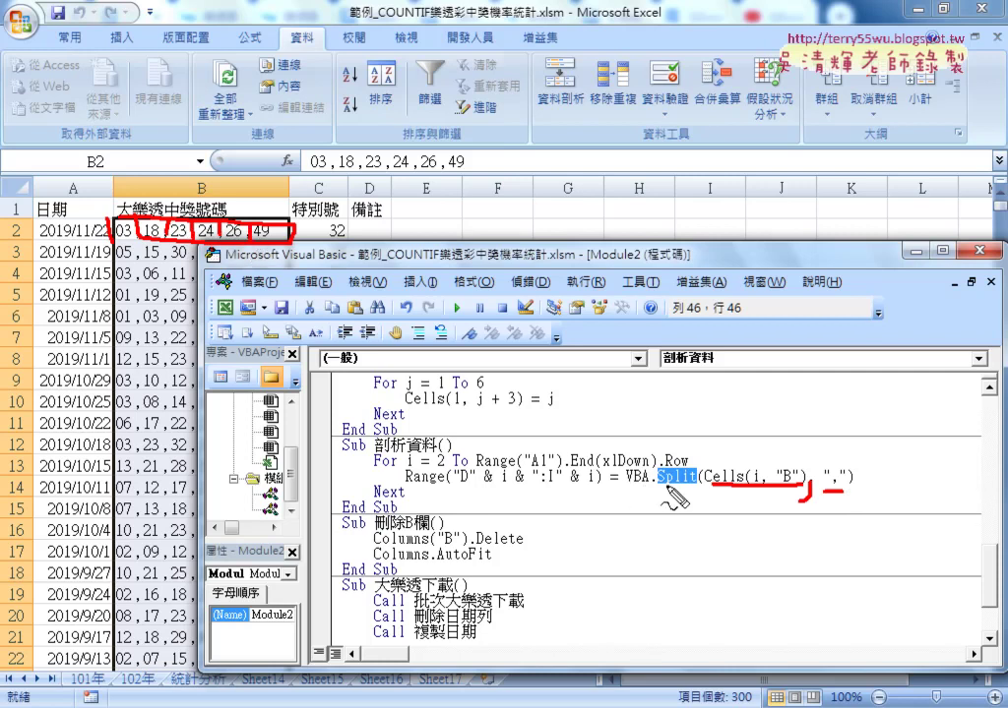
{"action": "left_click_drag", "start_coordinate": [661, 486], "coordinate": [576, 507]}
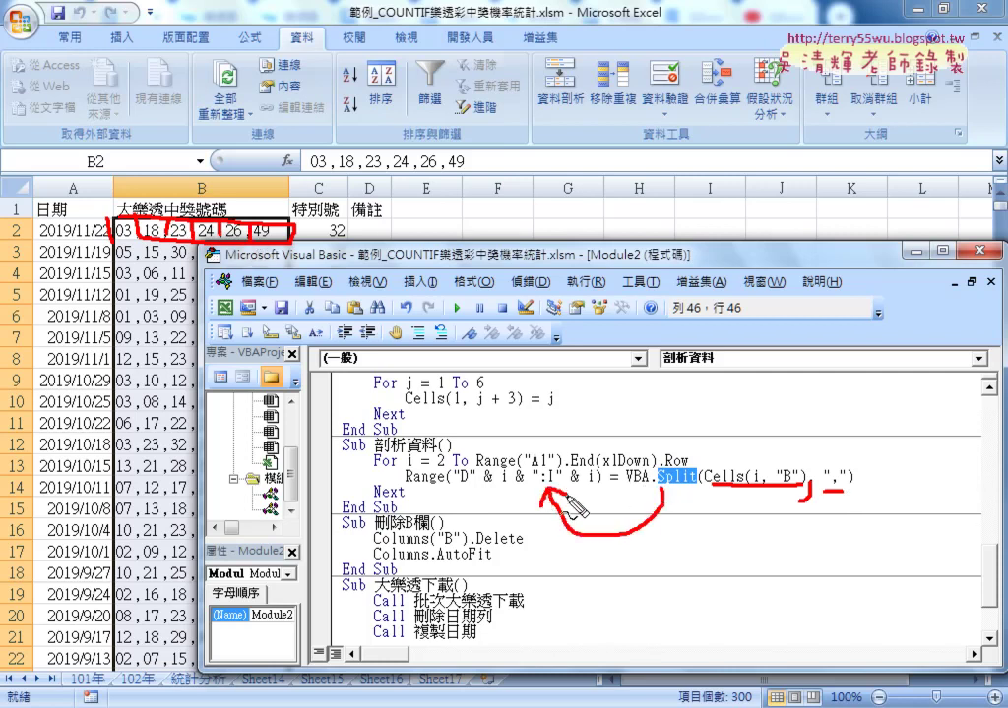
{"action": "left_click_drag", "start_coordinate": [344, 484], "coordinate": [602, 484]}
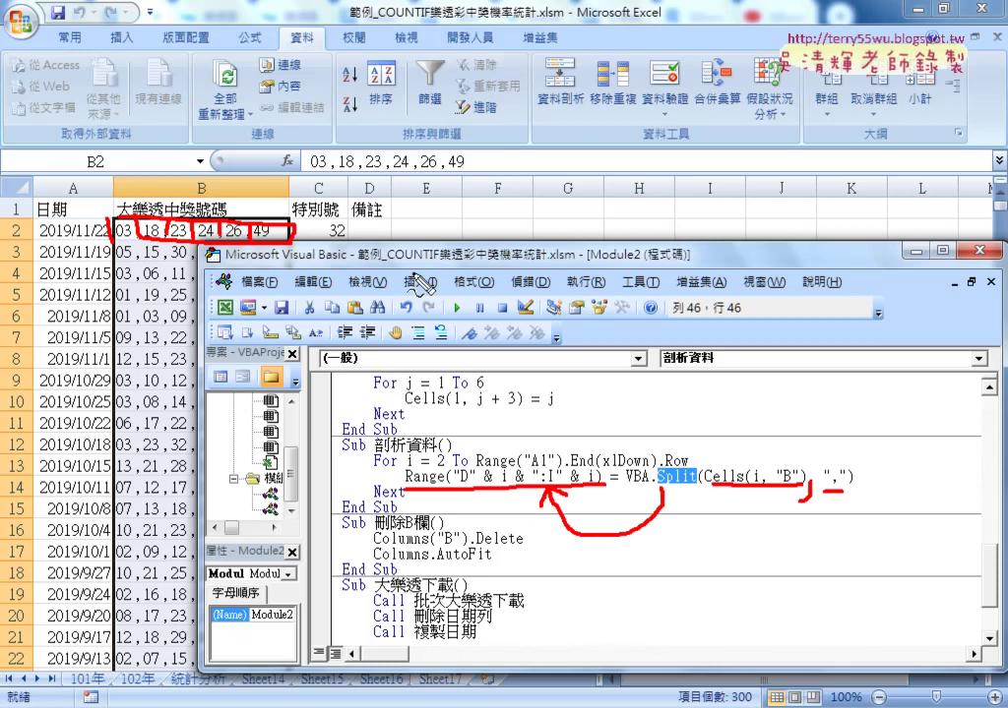
{"action": "left_click_drag", "start_coordinate": [344, 219], "coordinate": [349, 244]}
{"action": "left_click_drag", "start_coordinate": [379, 207], "coordinate": [728, 210]}
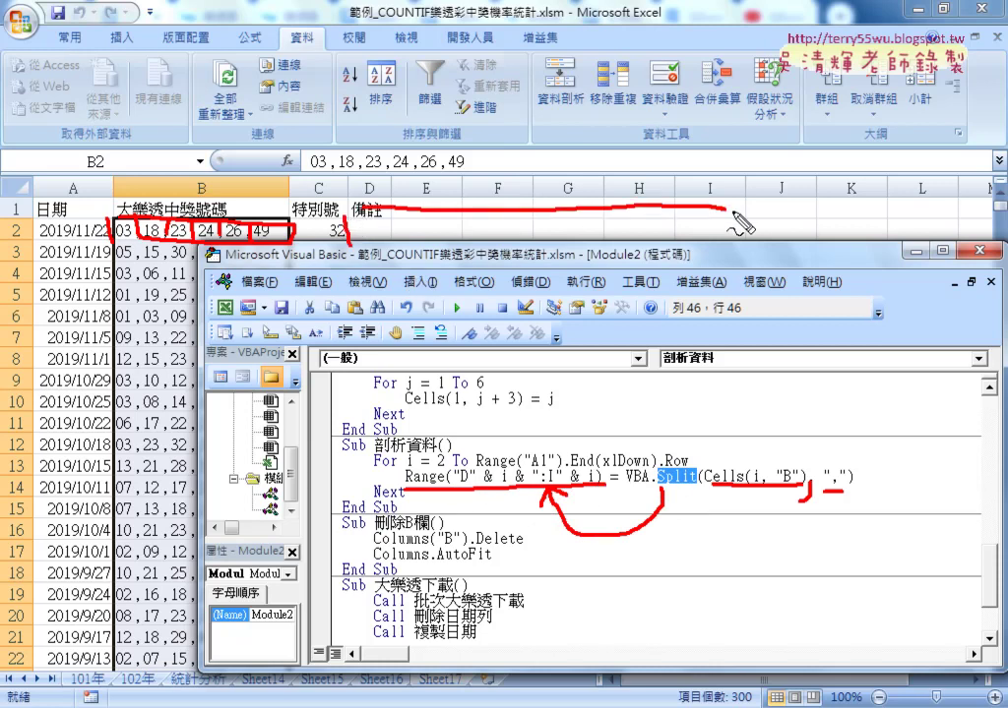
{"action": "left_click_drag", "start_coordinate": [354, 246], "coordinate": [732, 260]}
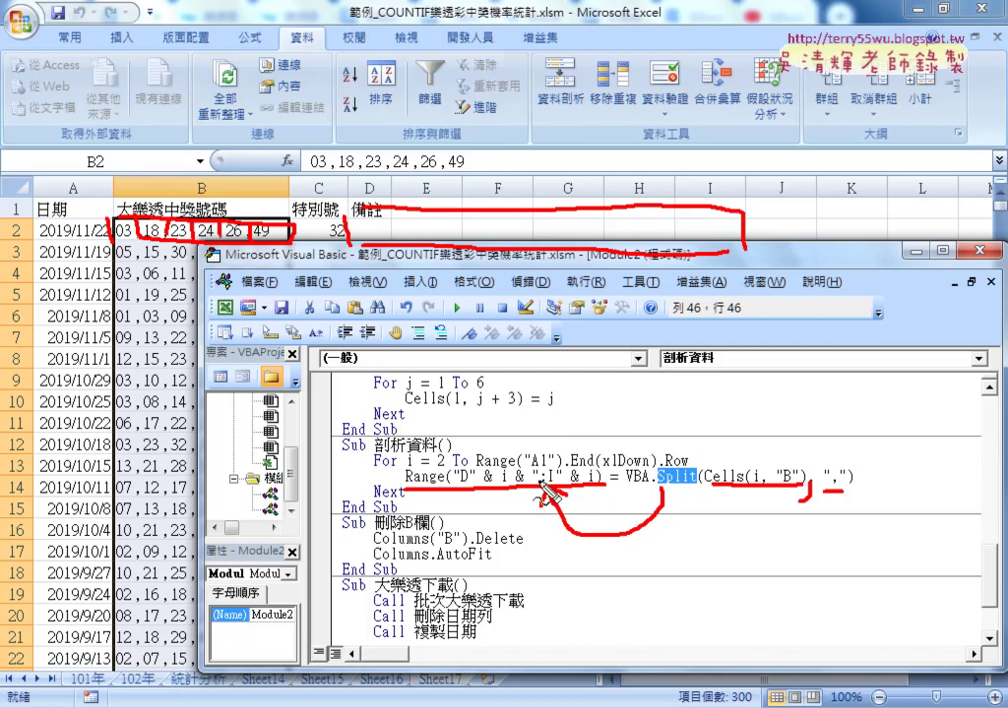
{"action": "left_click_drag", "start_coordinate": [546, 490], "coordinate": [538, 494]}
{"action": "key", "text": "Escape"}
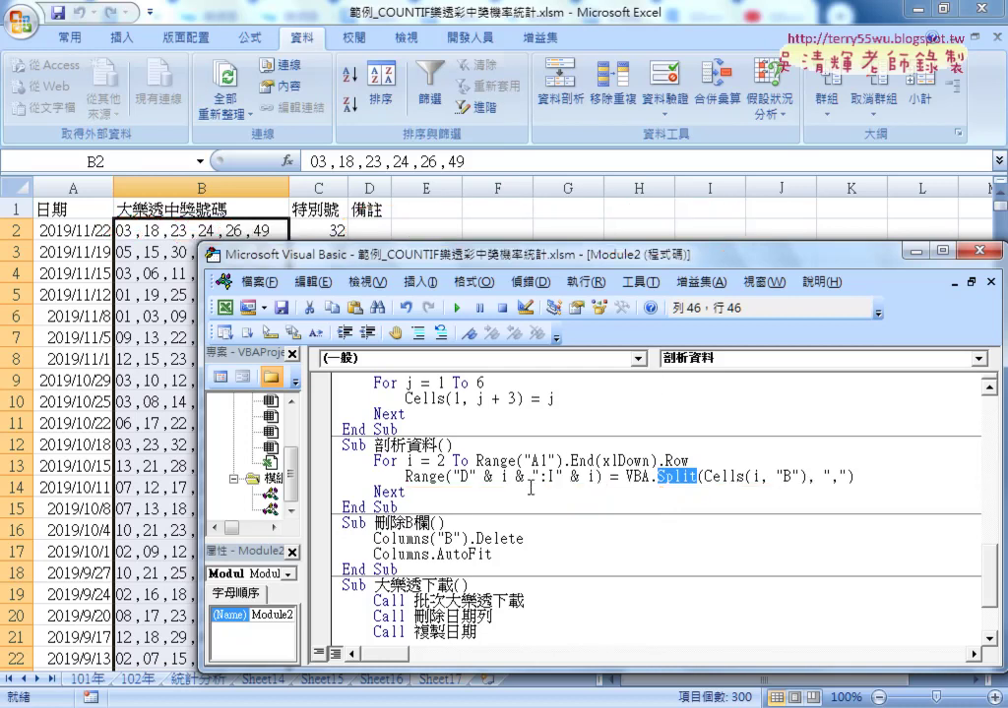
{"action": "left_click_drag", "start_coordinate": [469, 476], "coordinate": [594, 476]}
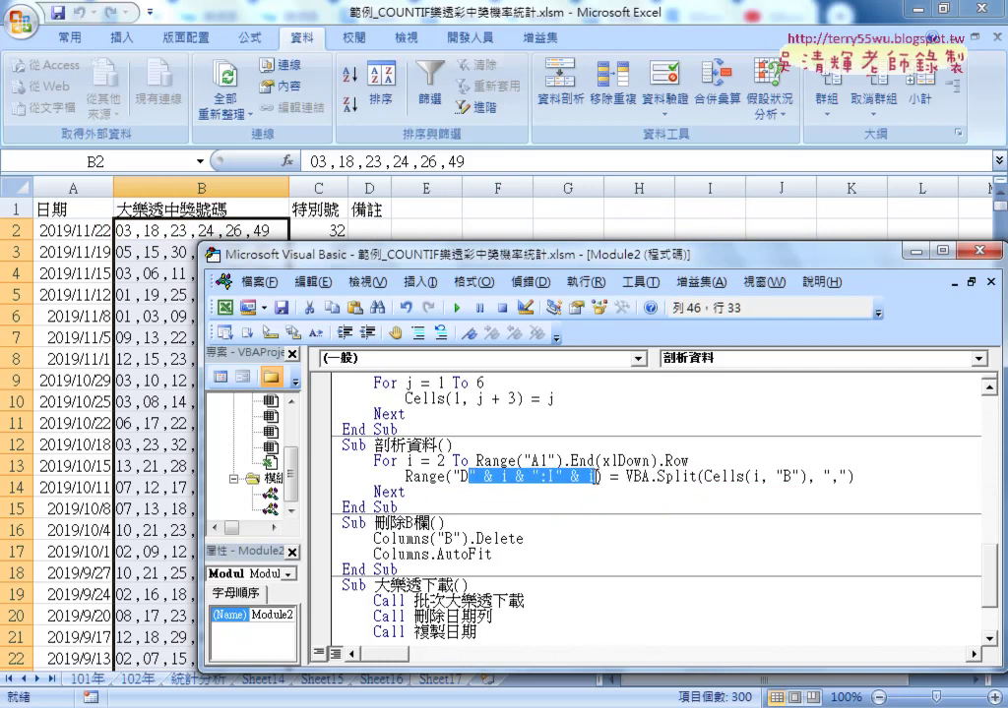
{"action": "type", "text": "2:I"}
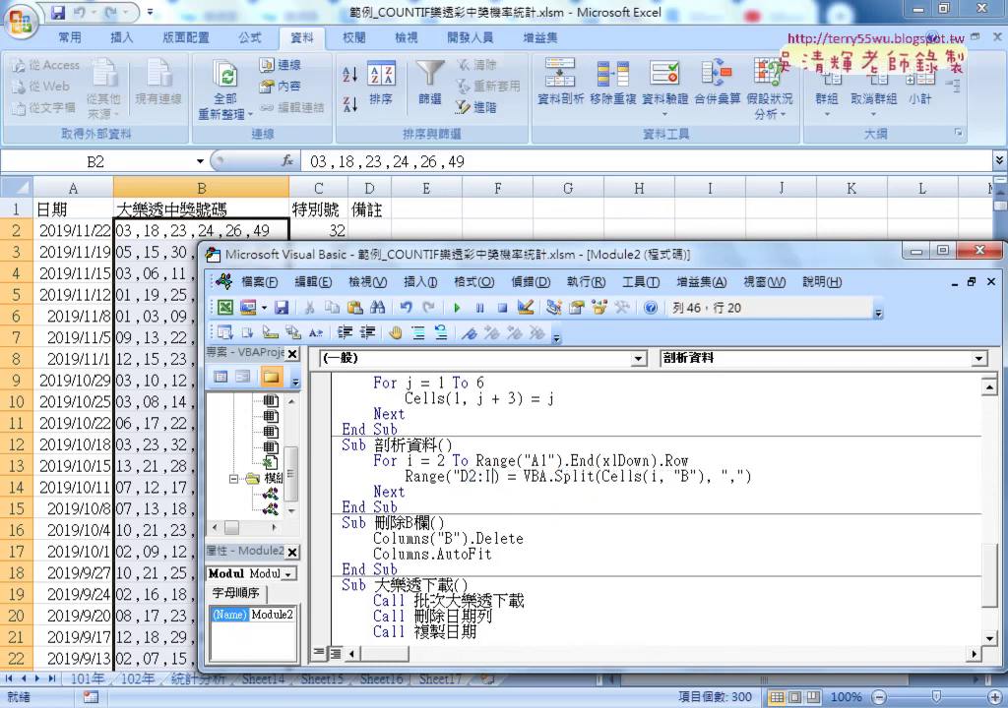
{"action": "type", "text": "2"}
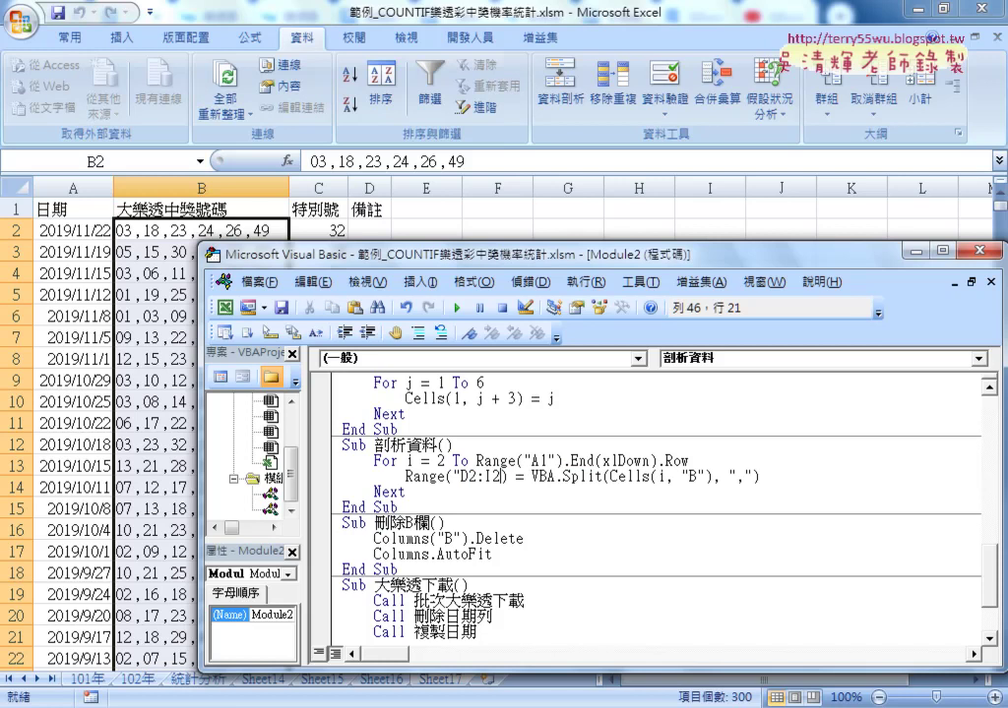
{"action": "type", "text": "\""}
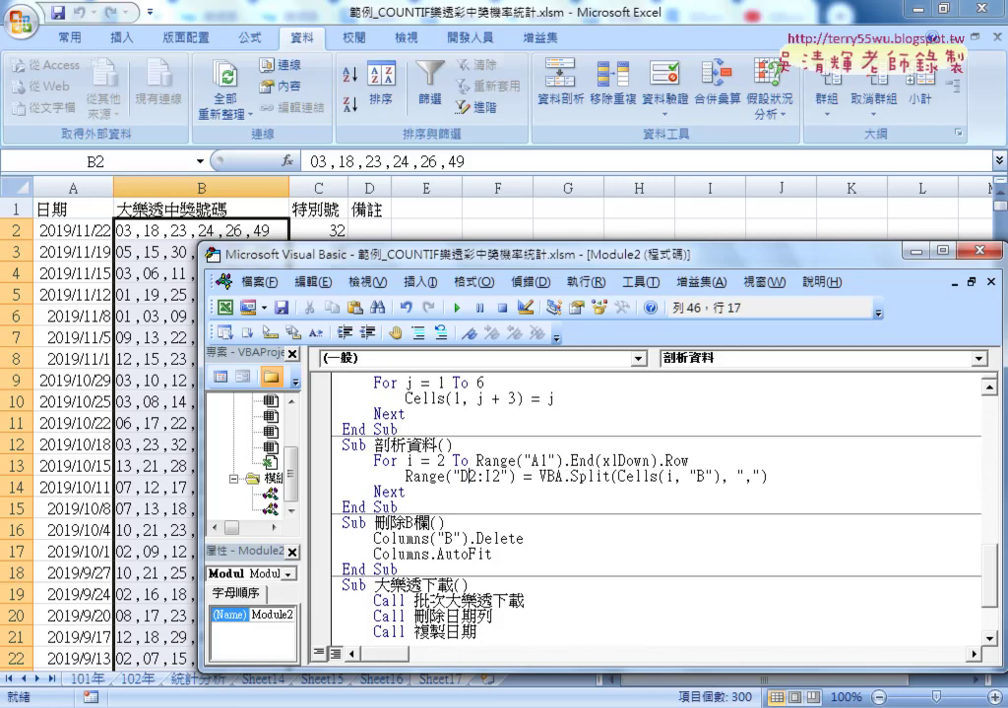
{"action": "key", "text": "shift+Right"}
{"action": "type", "text": "\"\""}
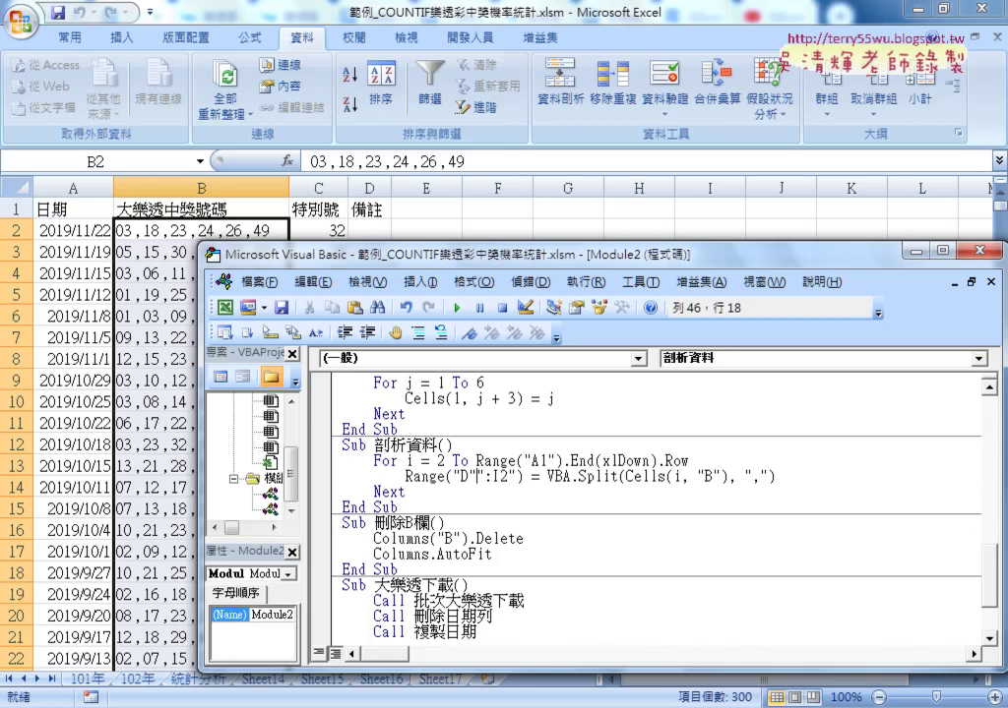
{"action": "type", "text": "&&"}
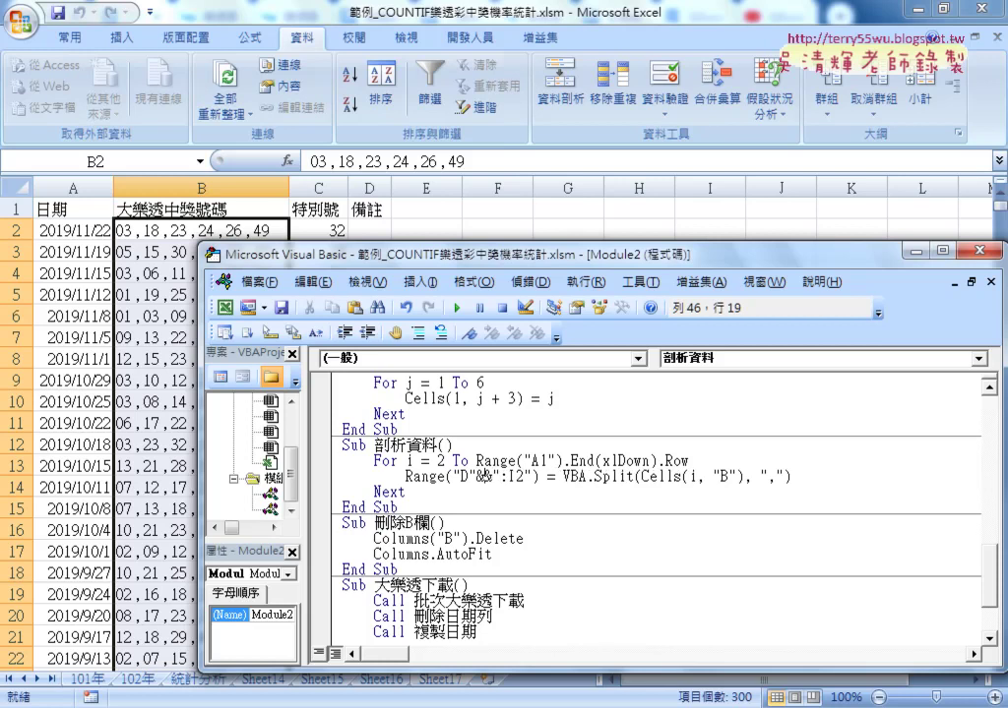
{"action": "type", "text": "i"}
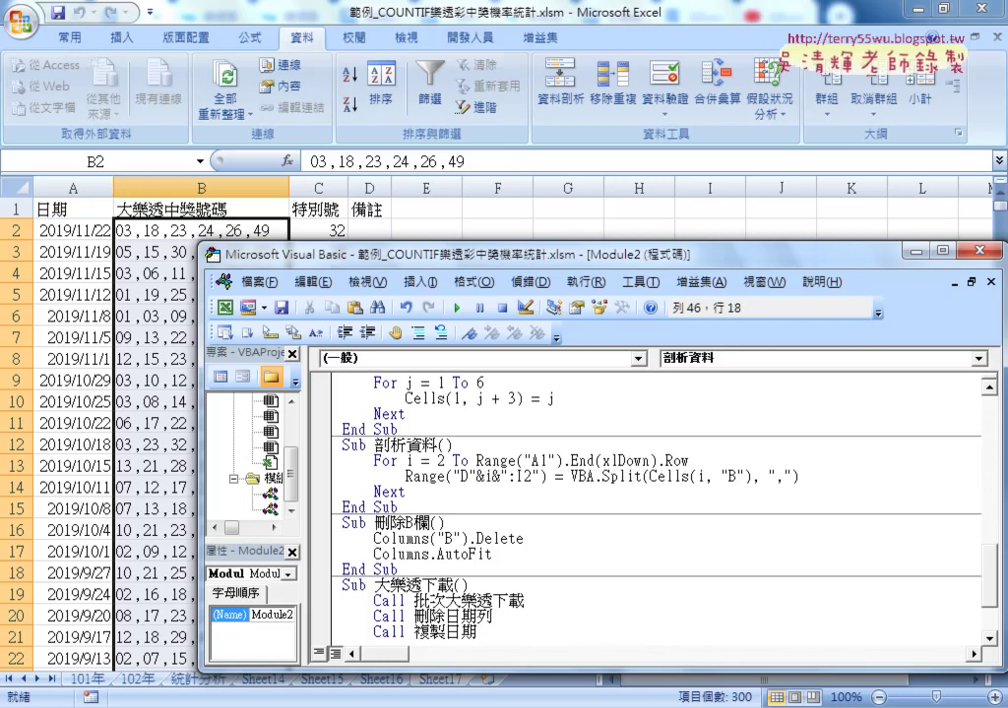
{"action": "key", "text": "space"}
{"action": "key", "text": "Right"}
{"action": "key", "text": "space"}
{"action": "key", "text": "Right"}
{"action": "key", "text": "space"}
{"action": "key", "text": "Right"}
{"action": "key", "text": "space"}
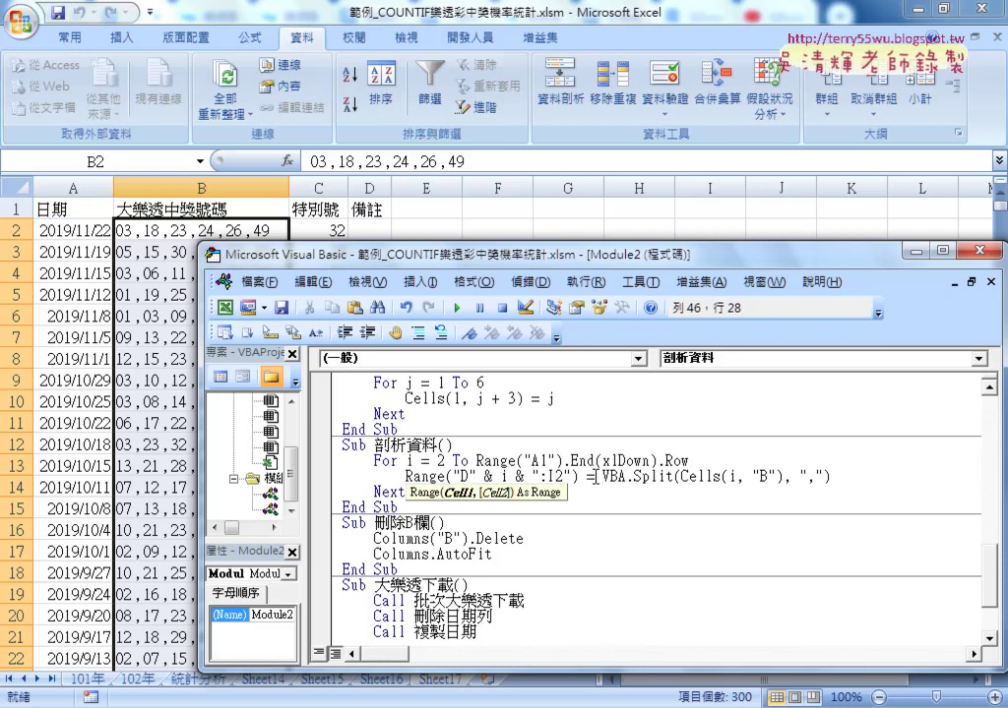
{"action": "key", "text": "Delete"}
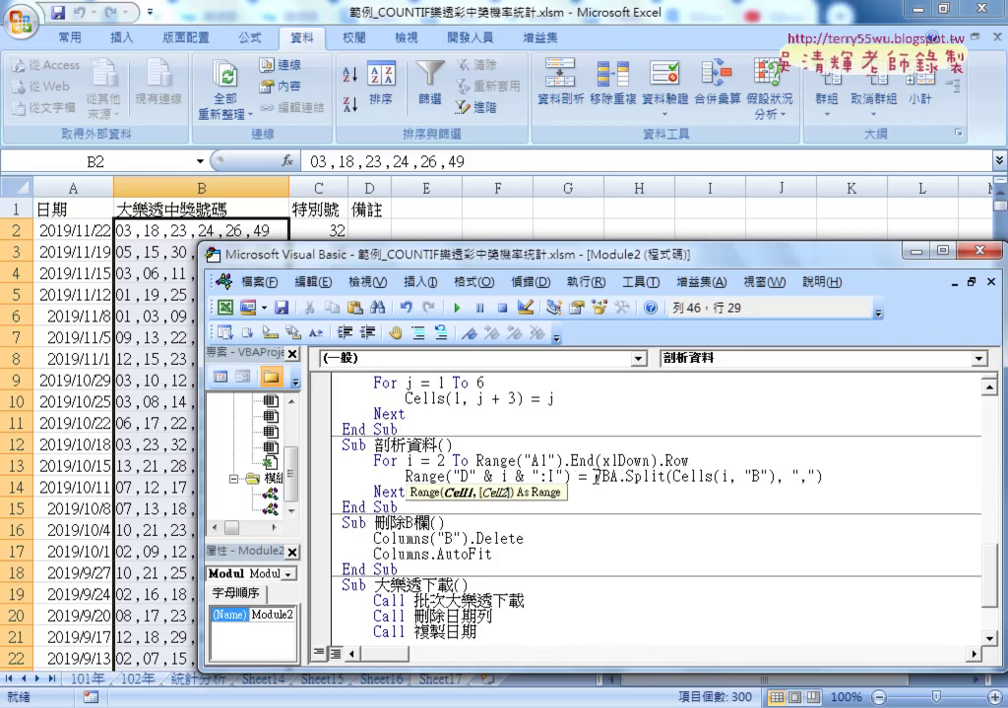
{"action": "type", "text": "& "}
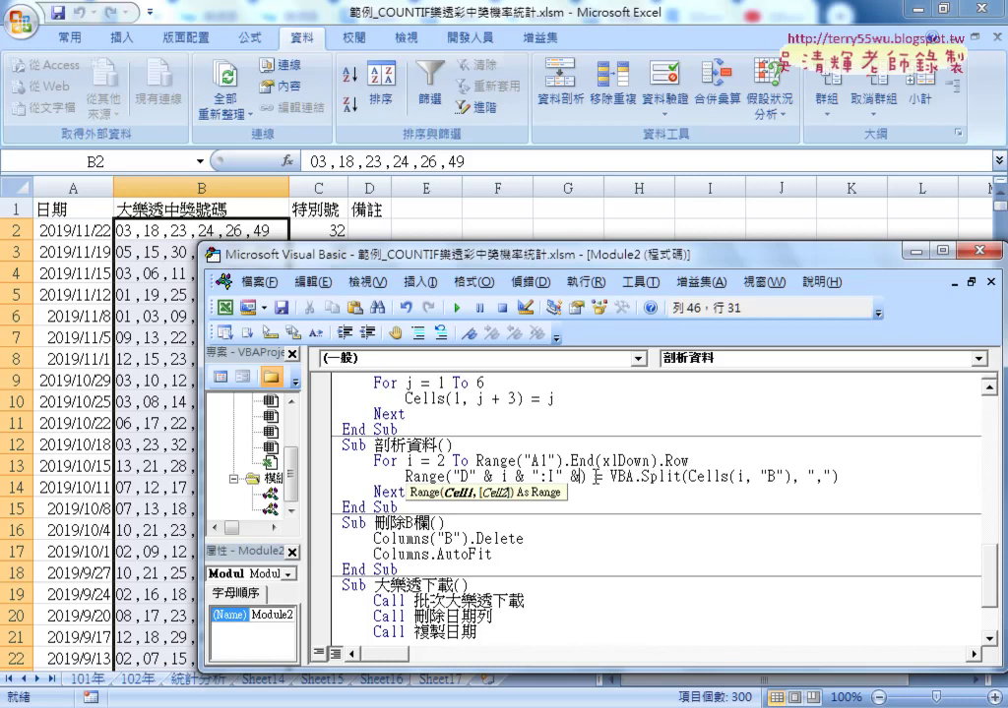
{"action": "type", "text": "i"}
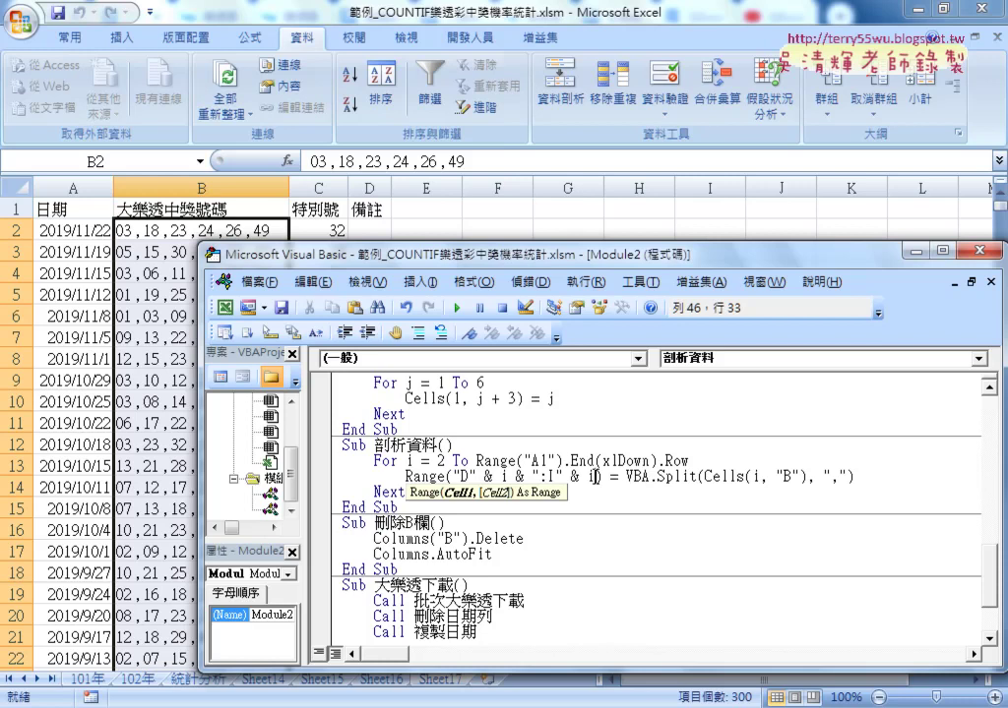
Step: Set a breakpoint on the Range line of 剖析資料, run to it, and step once to split row 2
{"action": "left_click", "coordinate": [421, 477]}
{"action": "left_click", "coordinate": [323, 476]}
{"action": "left_click", "coordinate": [456, 307]}
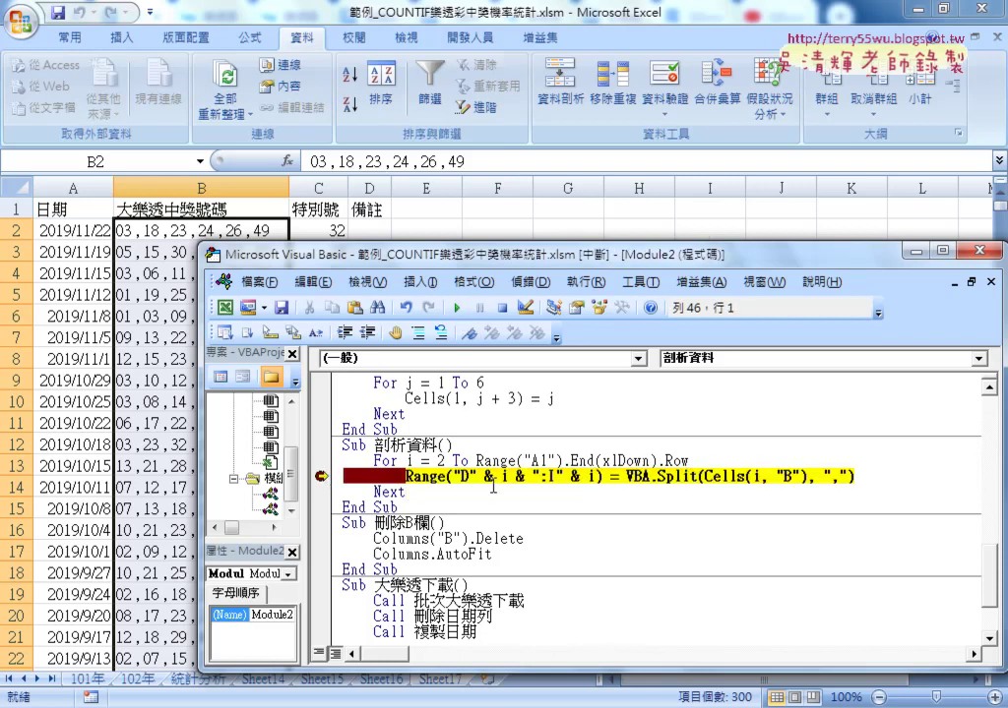
{"action": "mouse_move", "coordinate": [506, 477]}
{"action": "key", "text": "F8"}
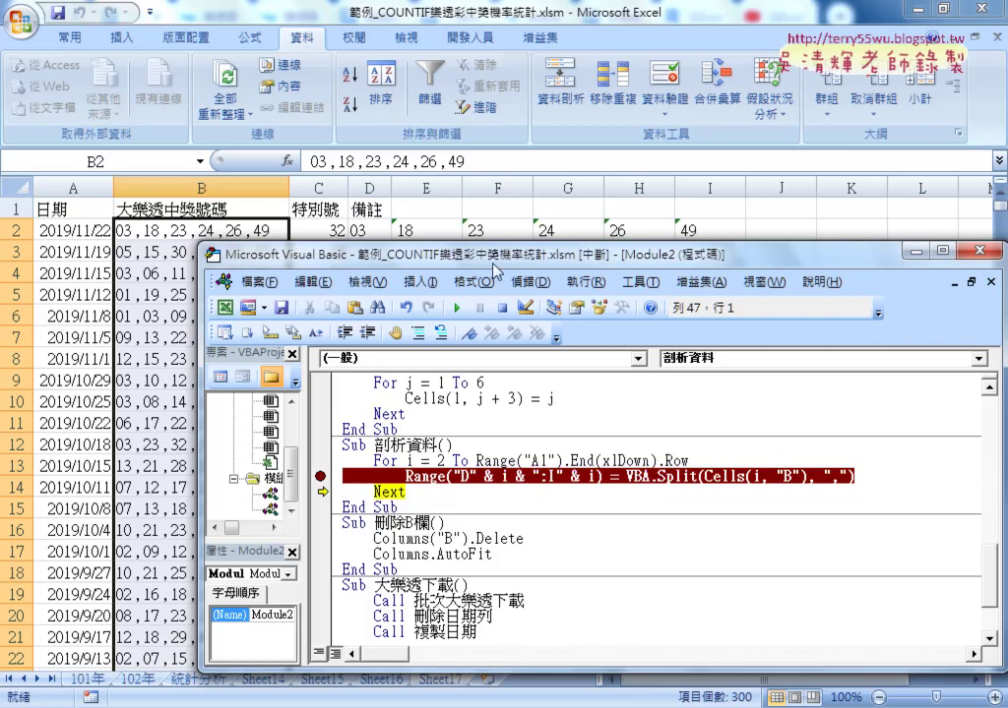
Step: Shrink the code window, mark 03 and 49 in row 2's results and B2, then step to the next row
{"action": "mouse_move", "coordinate": [482, 245]}
{"action": "left_mouse_down"}
{"action": "mouse_move", "coordinate": [480, 280]}
{"action": "mouse_move", "coordinate": [350, 288]}
{"action": "left_mouse_up"}
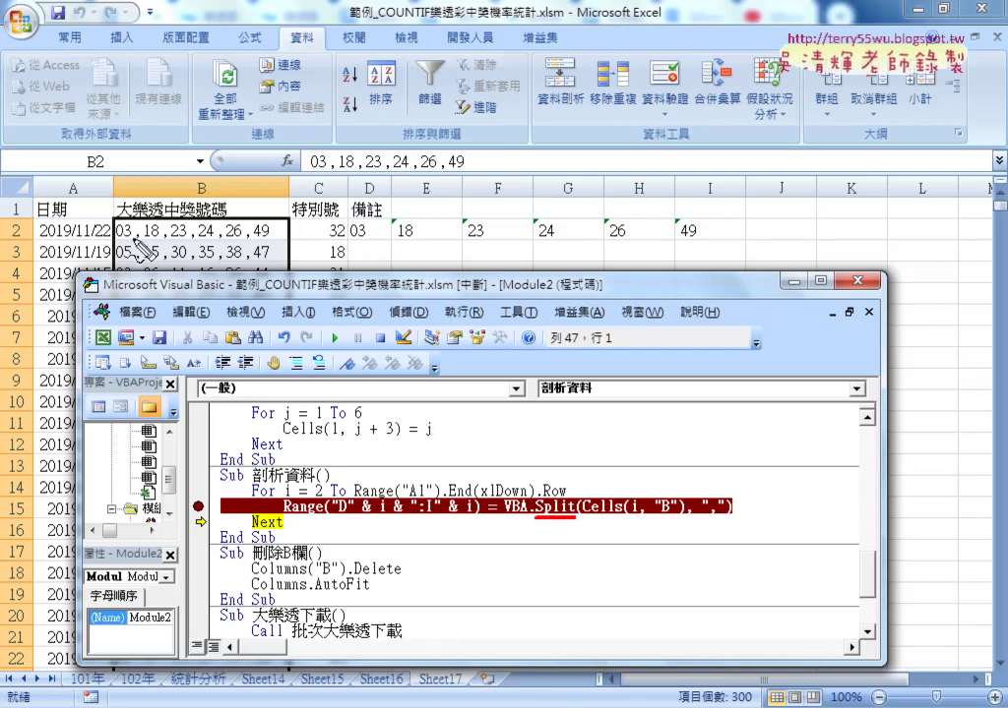
{"action": "left_click_drag", "start_coordinate": [351, 234], "coordinate": [370, 235]}
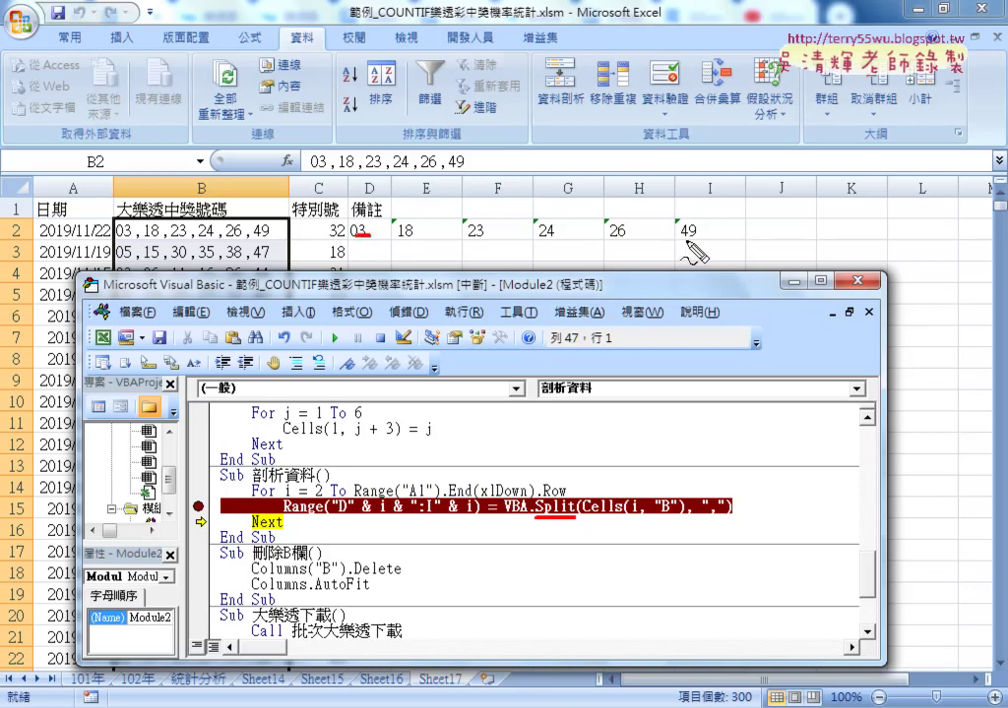
{"action": "left_click_drag", "start_coordinate": [681, 233], "coordinate": [703, 236]}
{"action": "left_click_drag", "start_coordinate": [254, 238], "coordinate": [269, 237]}
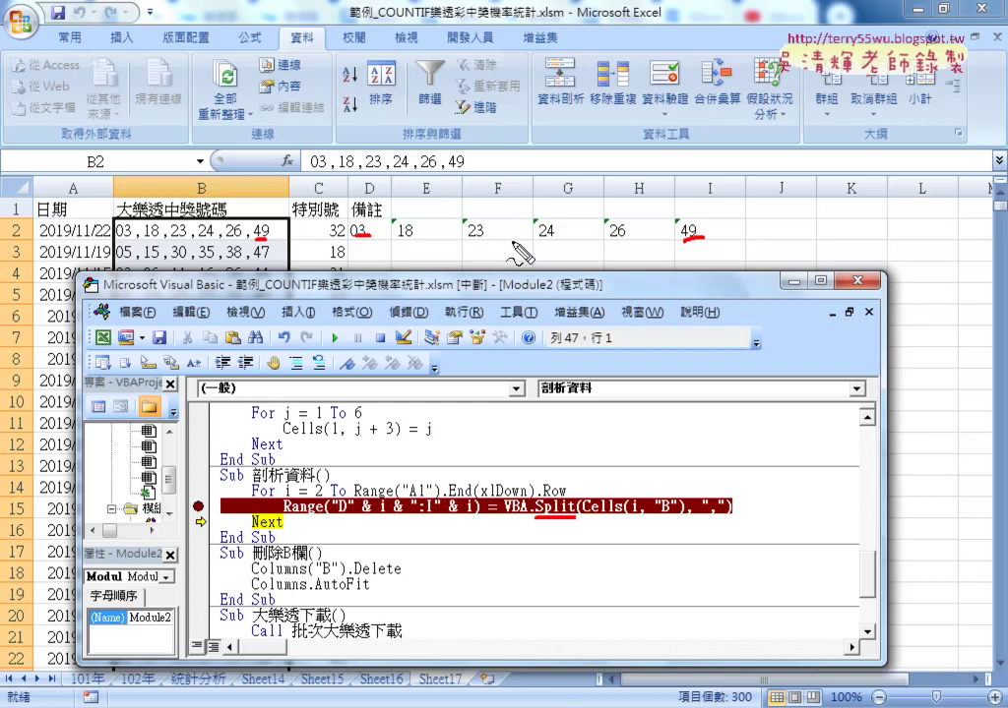
{"action": "key", "text": "Escape"}
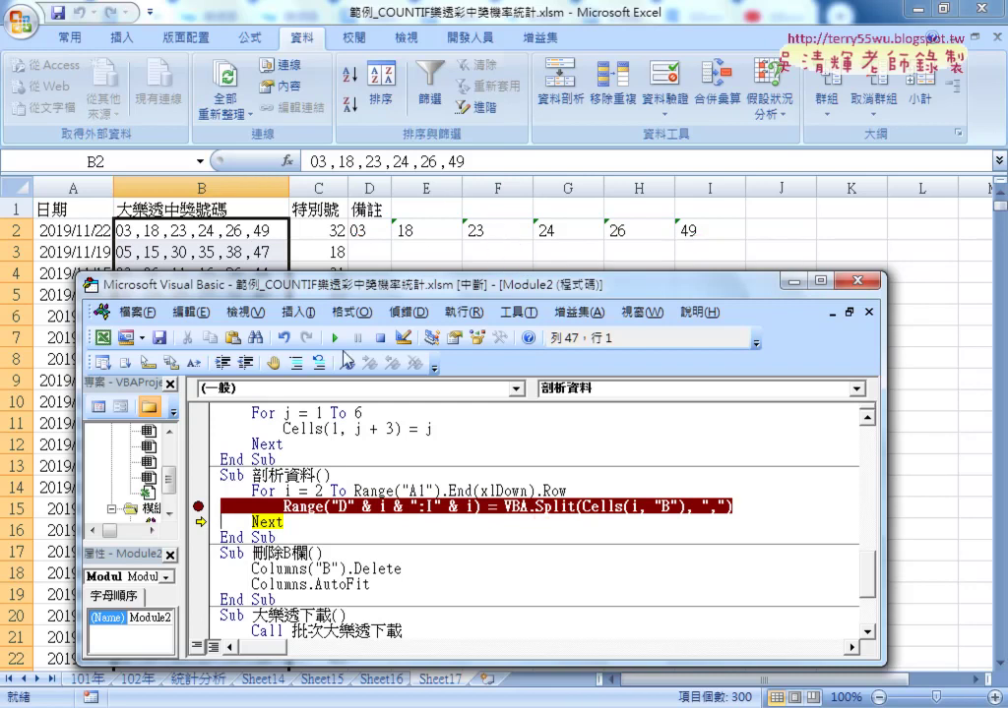
{"action": "key", "text": "F8"}
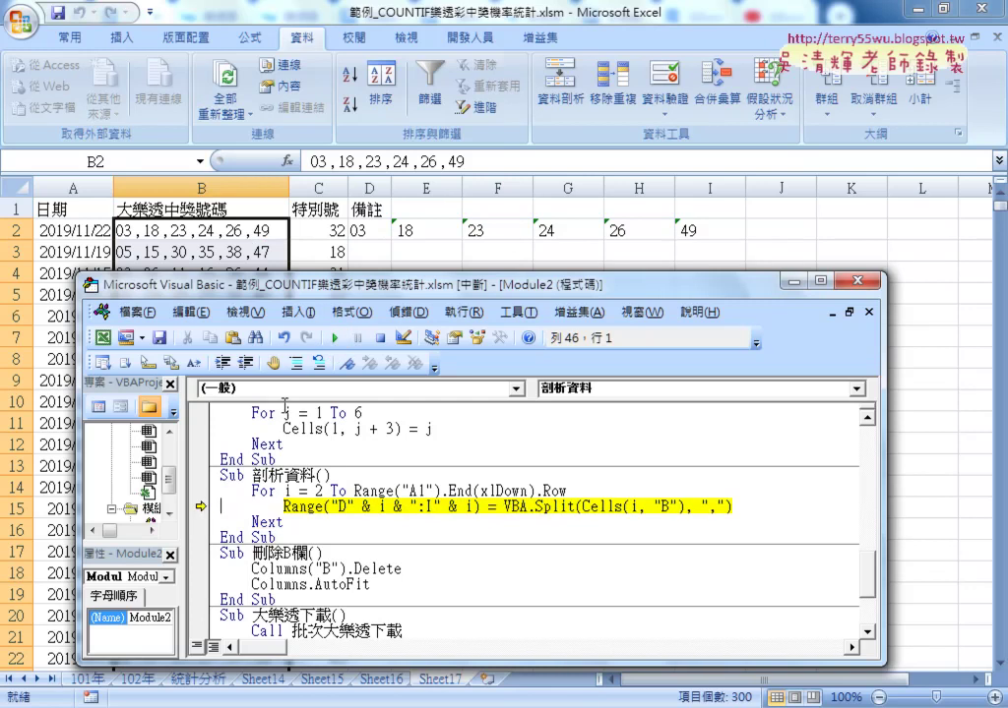
Step: Resume 剖析資料 with F5 so the following rows split across columns D to I
{"action": "key", "text": "F5"}
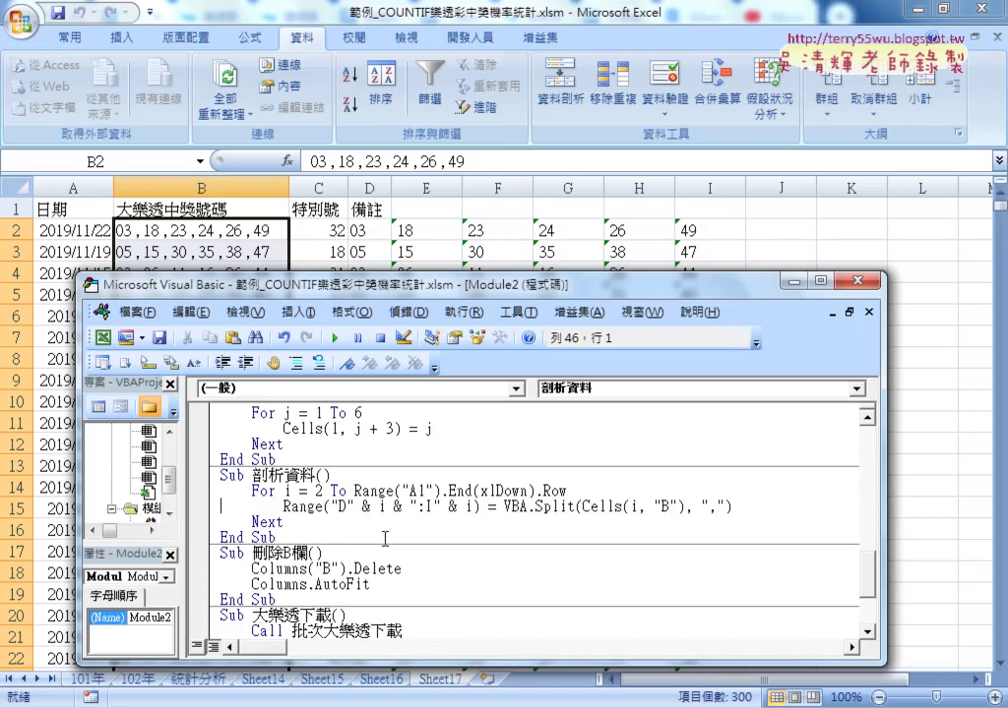
Step: Run Sub 增加中獎號碼 to write headers 1 through 6 into D1:I1
{"action": "scroll", "coordinate": [349, 443], "scroll_direction": "up", "scroll_amount": 1}
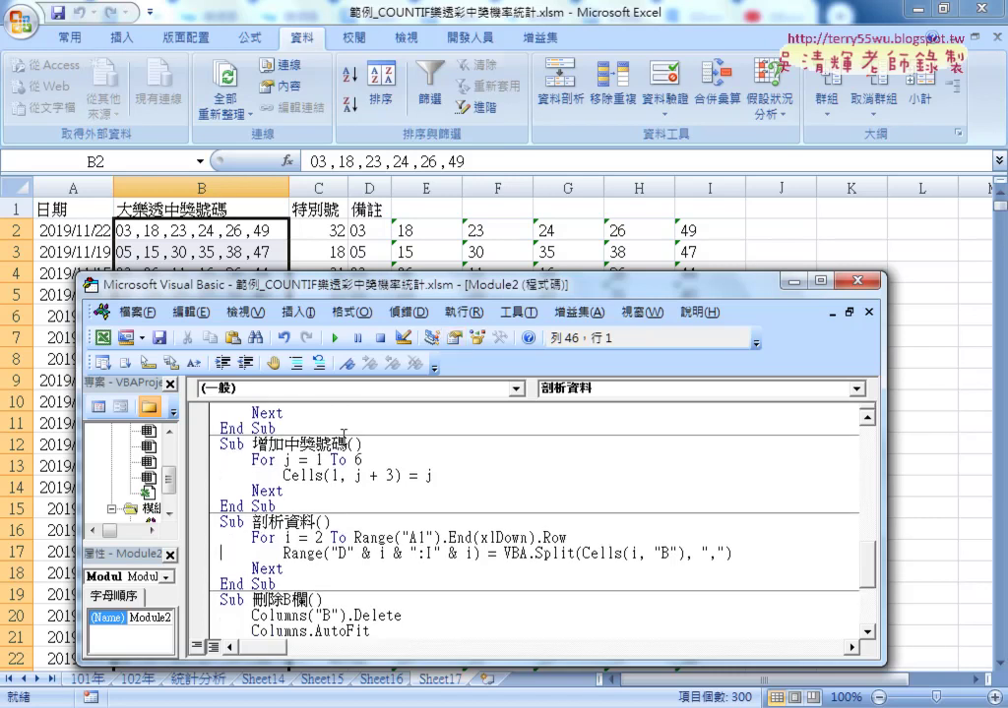
{"action": "left_click", "coordinate": [330, 443]}
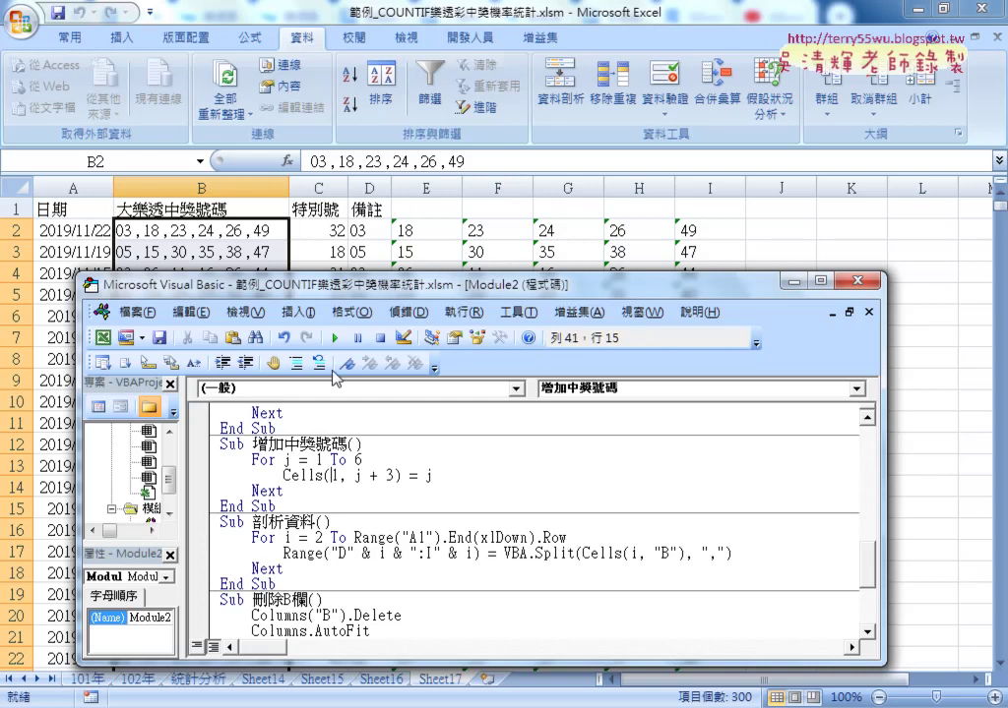
{"action": "left_click", "coordinate": [338, 337]}
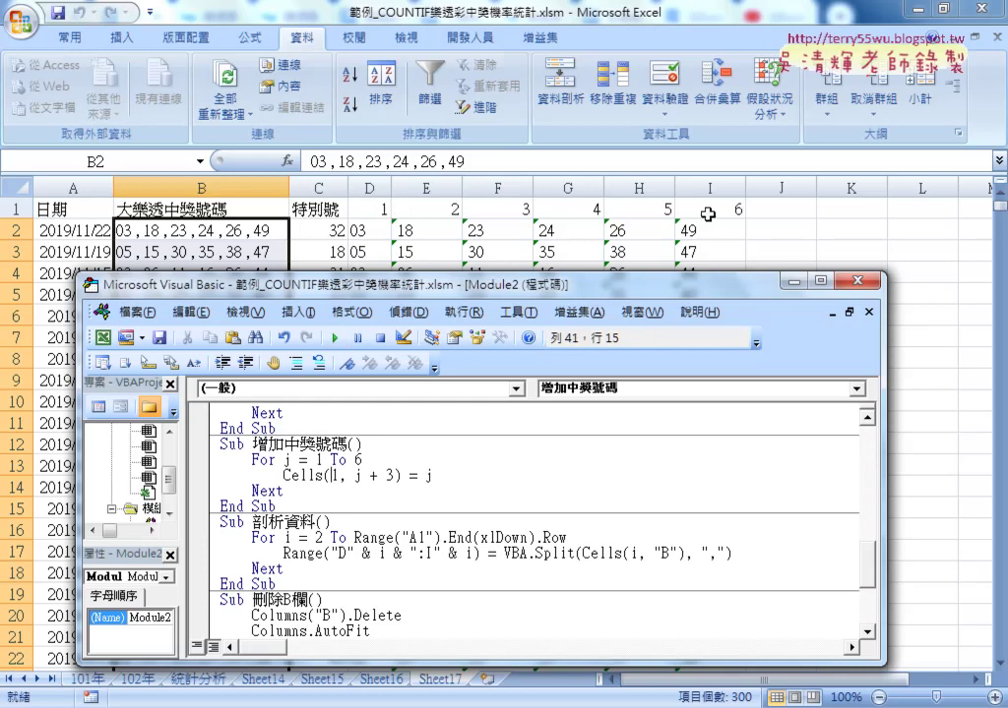
Step: Highlight the loop counter j, the range 1 To 6, the column offset j + 3 and the value j
{"action": "double_click", "coordinate": [286, 460]}
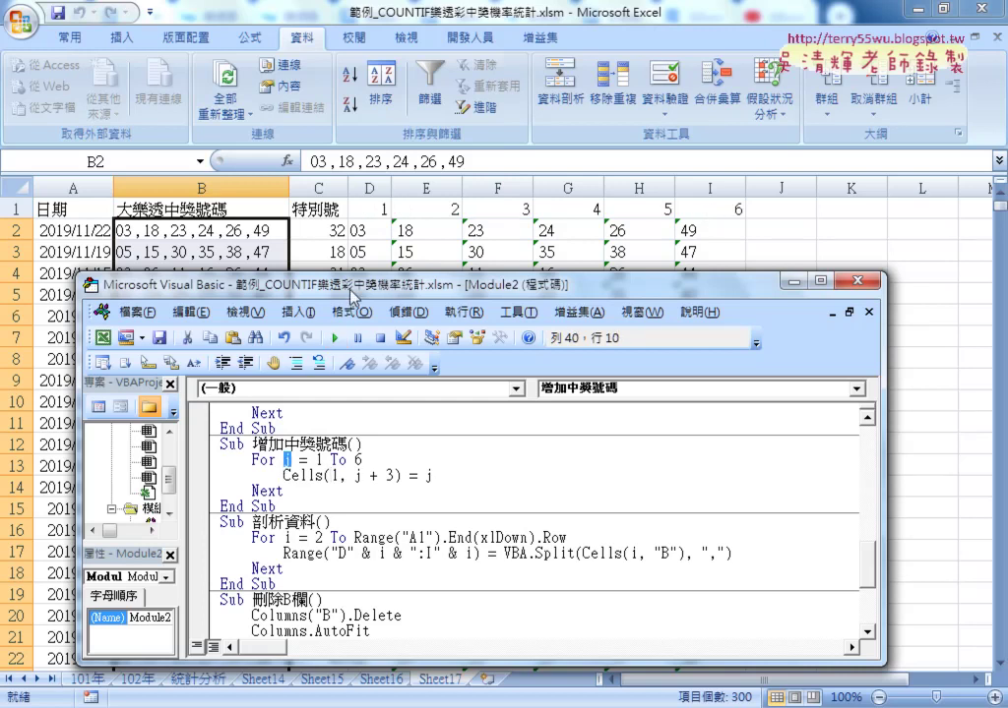
{"action": "left_click_drag", "start_coordinate": [315, 460], "coordinate": [352, 459]}
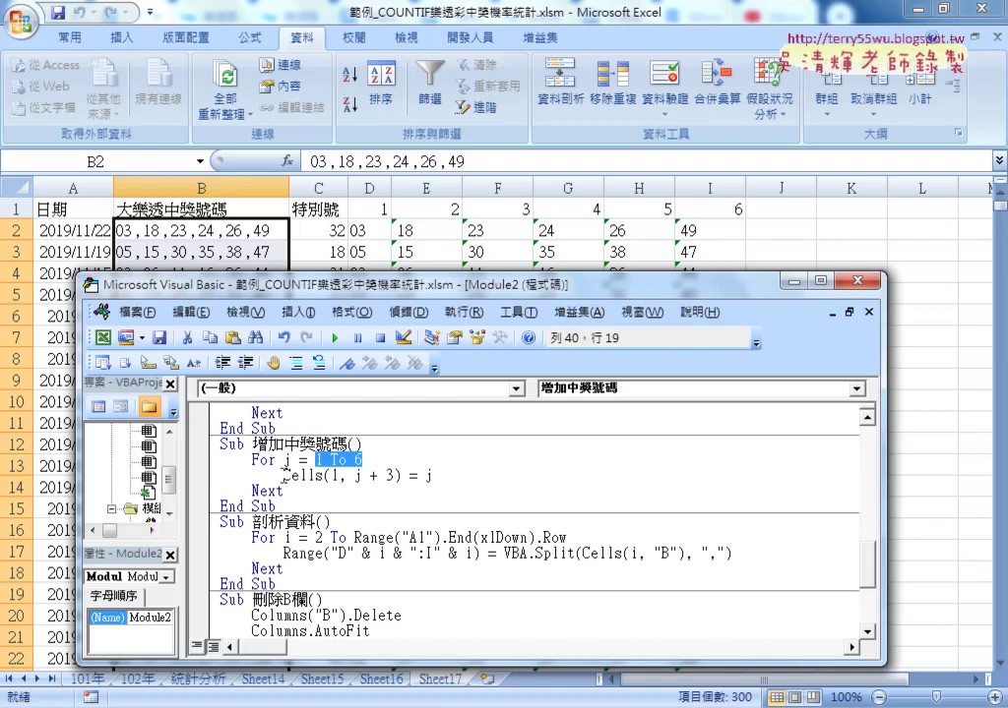
{"action": "left_click_drag", "start_coordinate": [284, 476], "coordinate": [394, 476]}
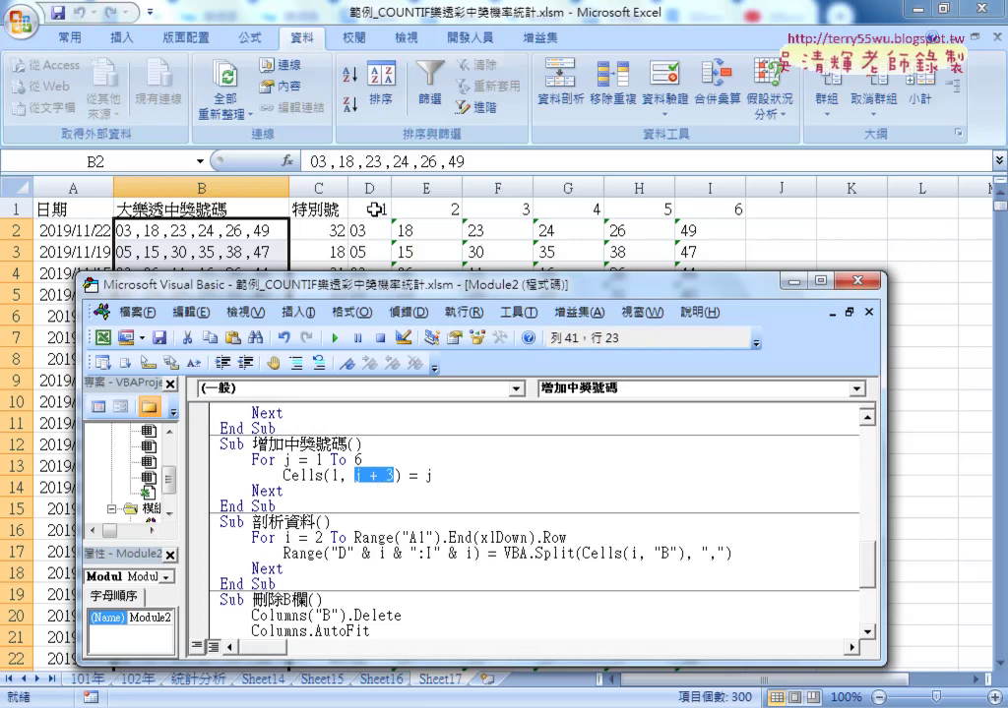
{"action": "double_click", "coordinate": [429, 476]}
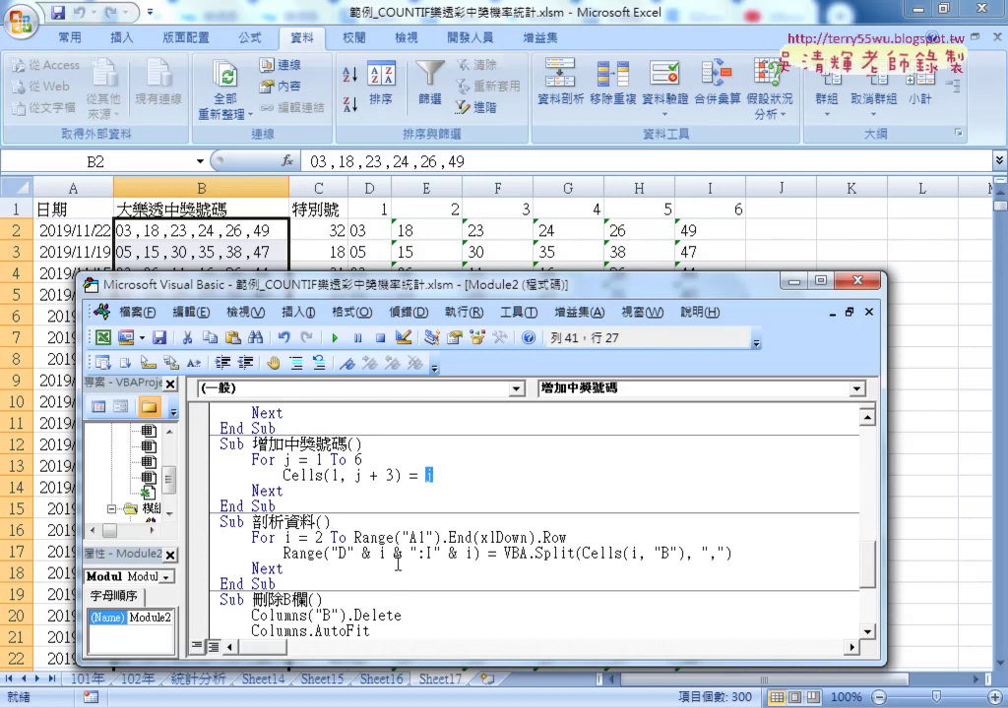
{"action": "left_click", "coordinate": [251, 568]}
Step: Review the autofit and column B deletion lines in Sub 刪除B欄, then run it
{"action": "left_click_drag", "start_coordinate": [350, 284], "coordinate": [602, 223]}
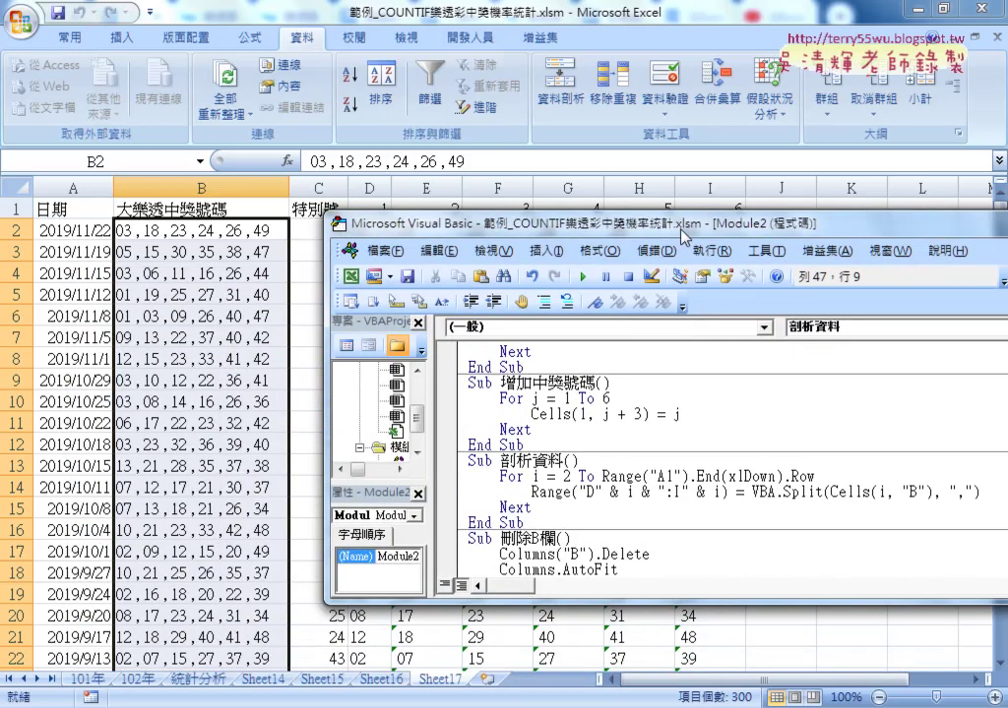
{"action": "scroll", "coordinate": [689, 463], "scroll_direction": "down", "scroll_amount": 2}
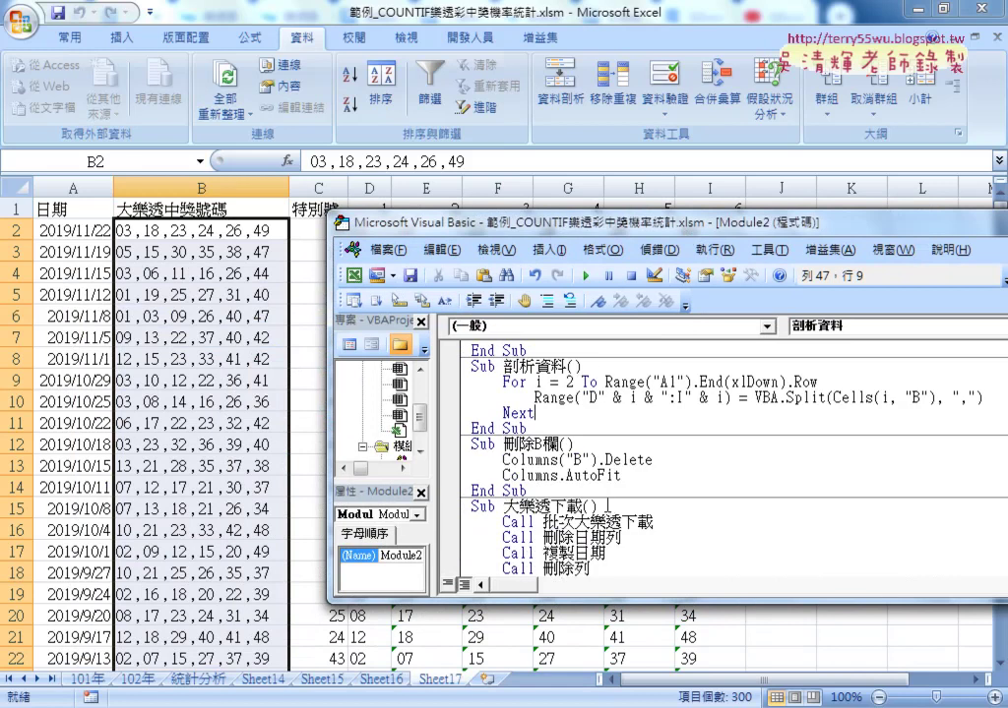
{"action": "left_click_drag", "start_coordinate": [623, 476], "coordinate": [562, 477]}
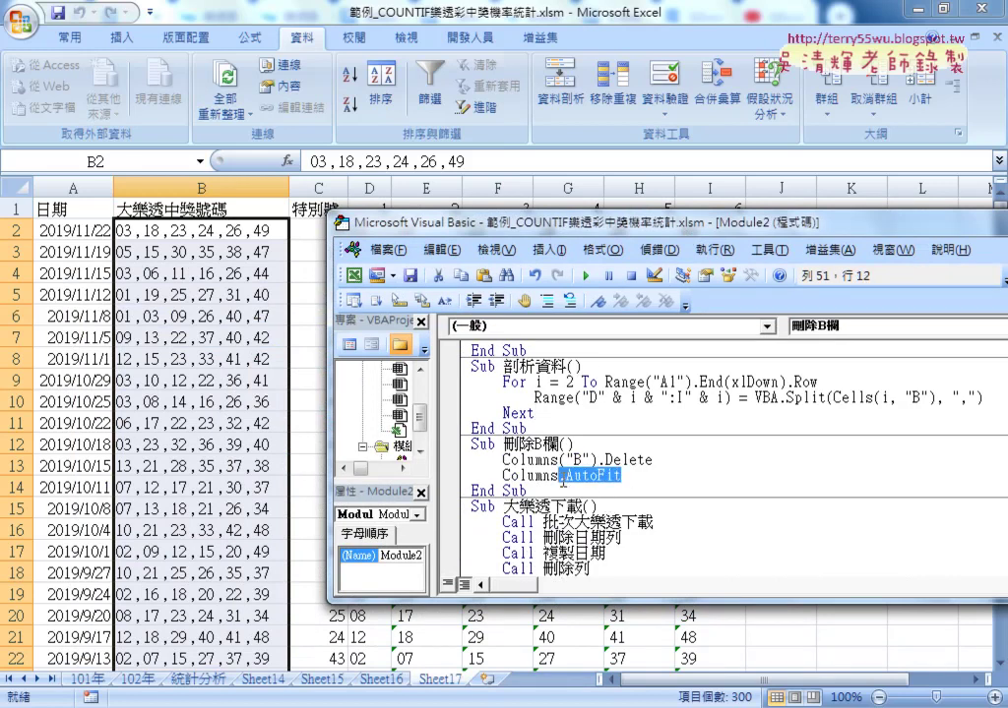
{"action": "left_click_drag", "start_coordinate": [503, 460], "coordinate": [599, 460]}
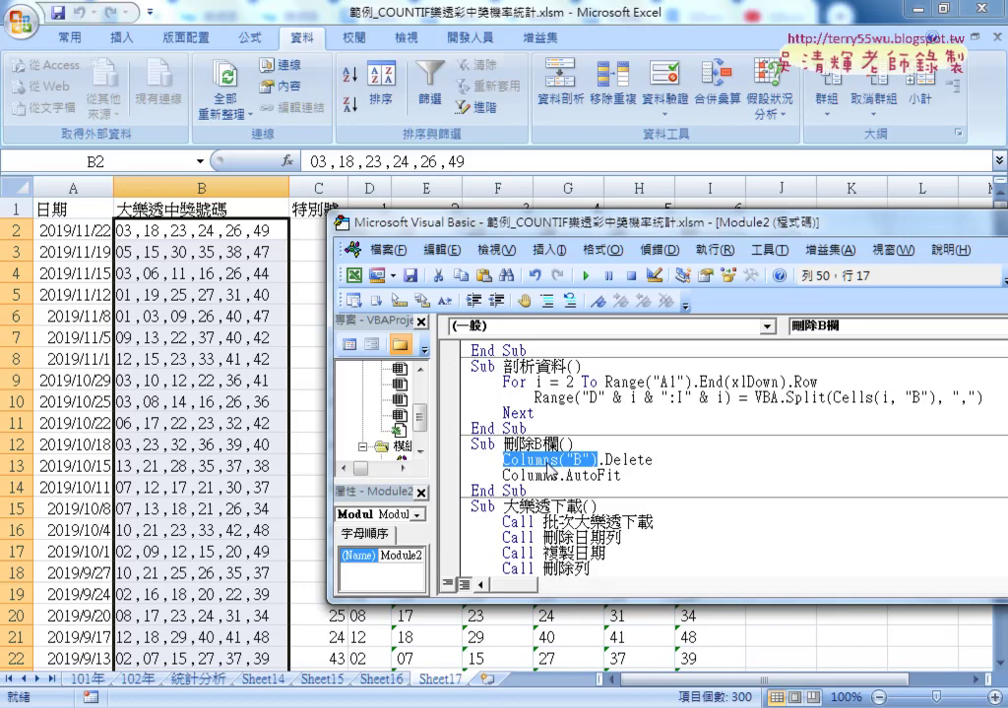
{"action": "left_click", "coordinate": [588, 276]}
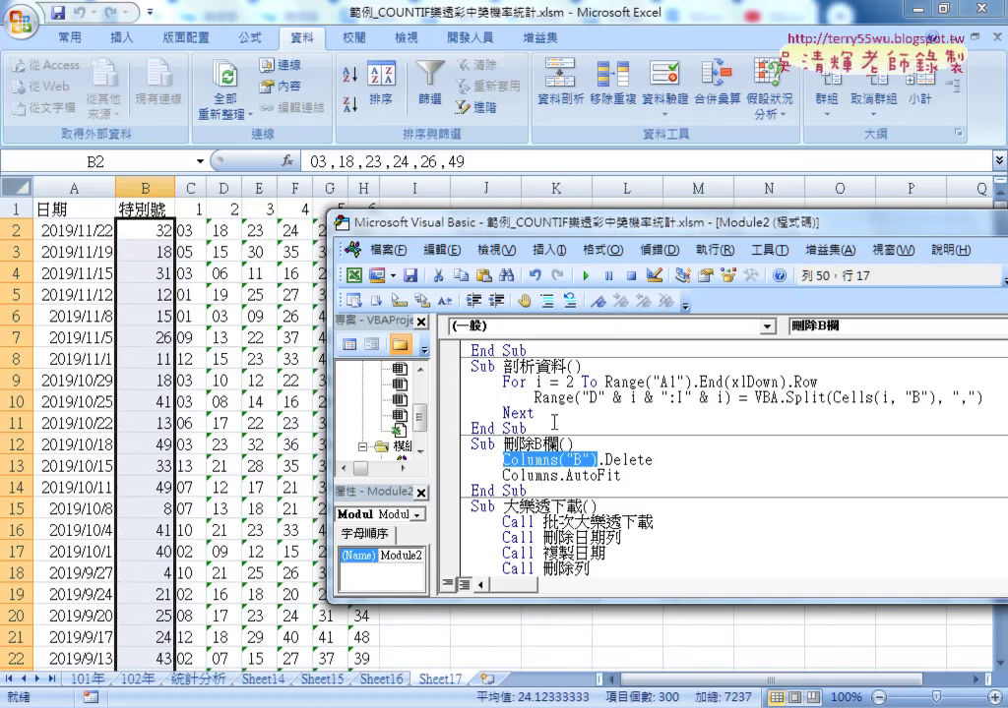
Step: Move the VBA code window over the data and drag it taller
{"action": "left_click_drag", "start_coordinate": [565, 229], "coordinate": [338, 224]}
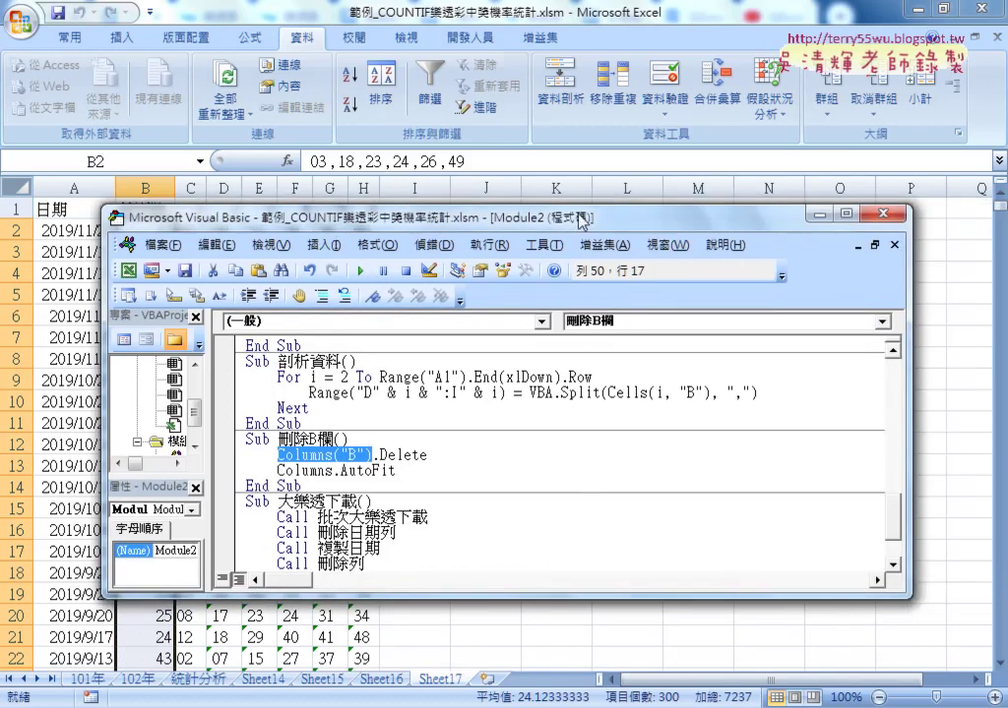
{"action": "left_click_drag", "start_coordinate": [581, 206], "coordinate": [584, 102]}
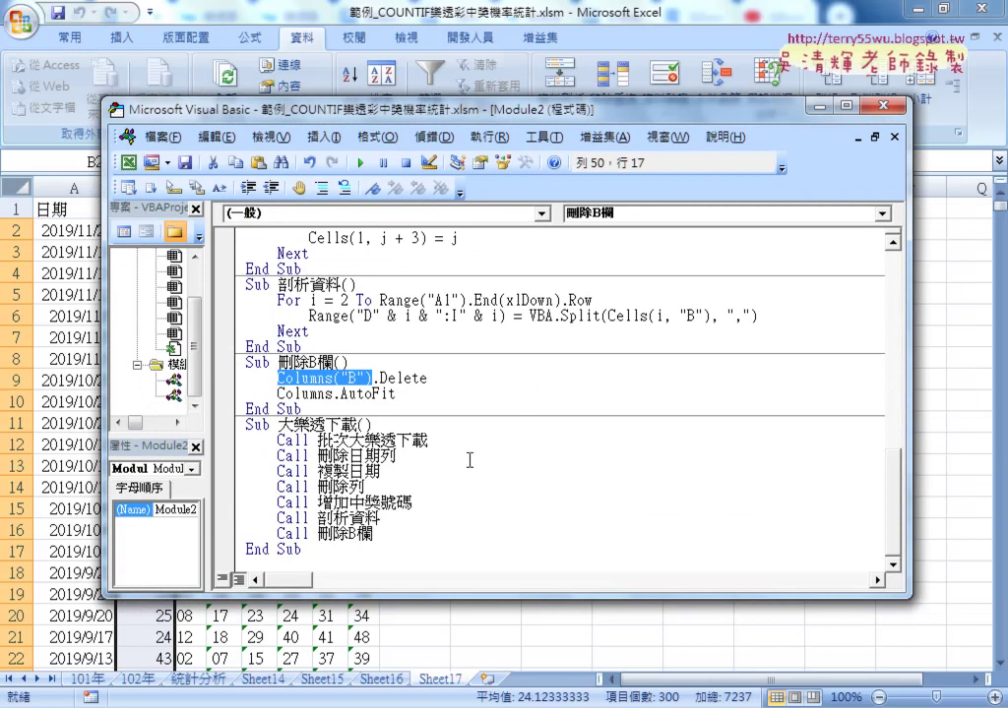
{"action": "scroll", "coordinate": [488, 456], "scroll_direction": "down", "scroll_amount": 7}
{"action": "scroll", "coordinate": [487, 424], "scroll_direction": "up", "scroll_amount": 3}
{"action": "scroll", "coordinate": [490, 354], "scroll_direction": "up", "scroll_amount": 3}
{"action": "scroll", "coordinate": [487, 384], "scroll_direction": "down", "scroll_amount": 3}
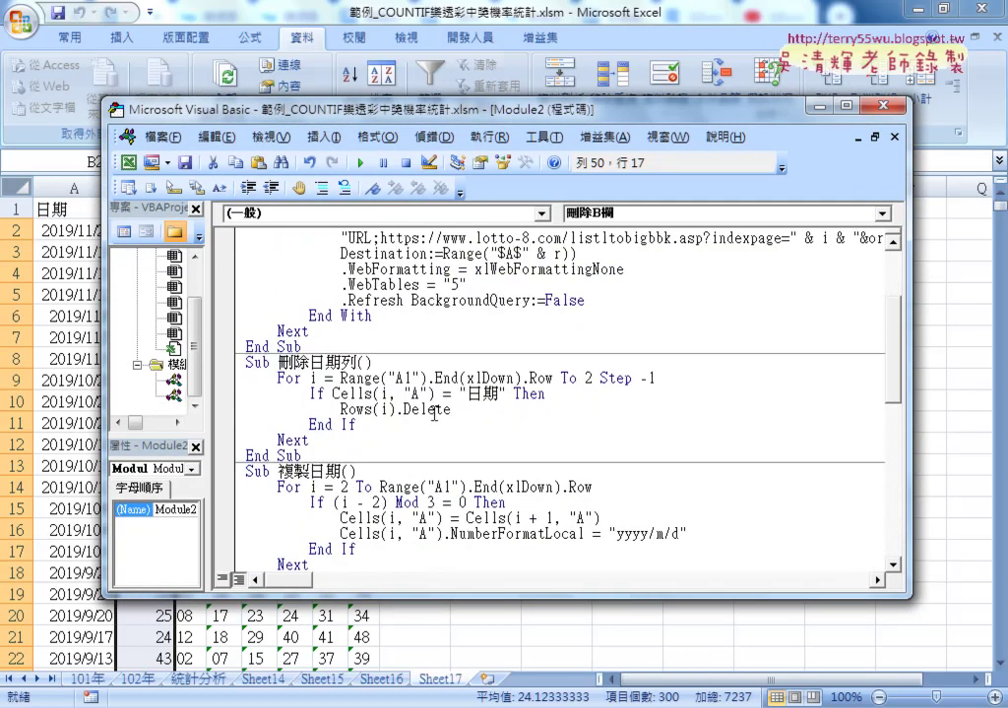
Step: Scroll through Sub 大樂透下載, pointing to the date-copying, row-deletion, number-splitting and column-deletion calls
{"action": "left_click", "coordinate": [393, 504]}
{"action": "scroll", "coordinate": [432, 394], "scroll_direction": "down", "scroll_amount": 2}
{"action": "scroll", "coordinate": [432, 393], "scroll_direction": "down", "scroll_amount": 2}
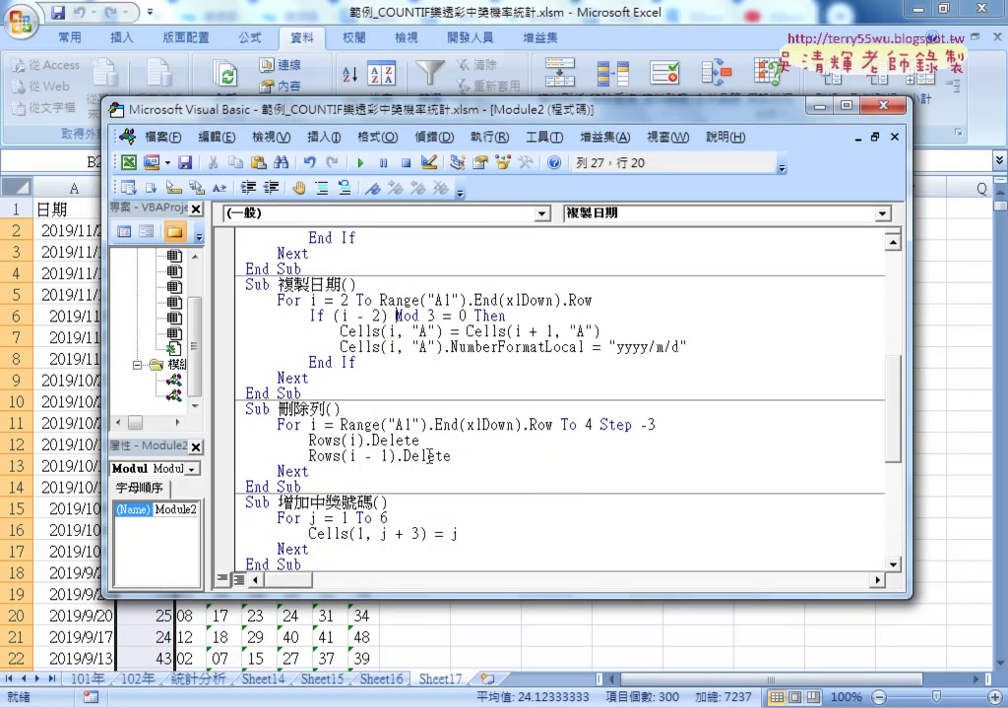
{"action": "scroll", "coordinate": [432, 394], "scroll_direction": "up", "scroll_amount": 2}
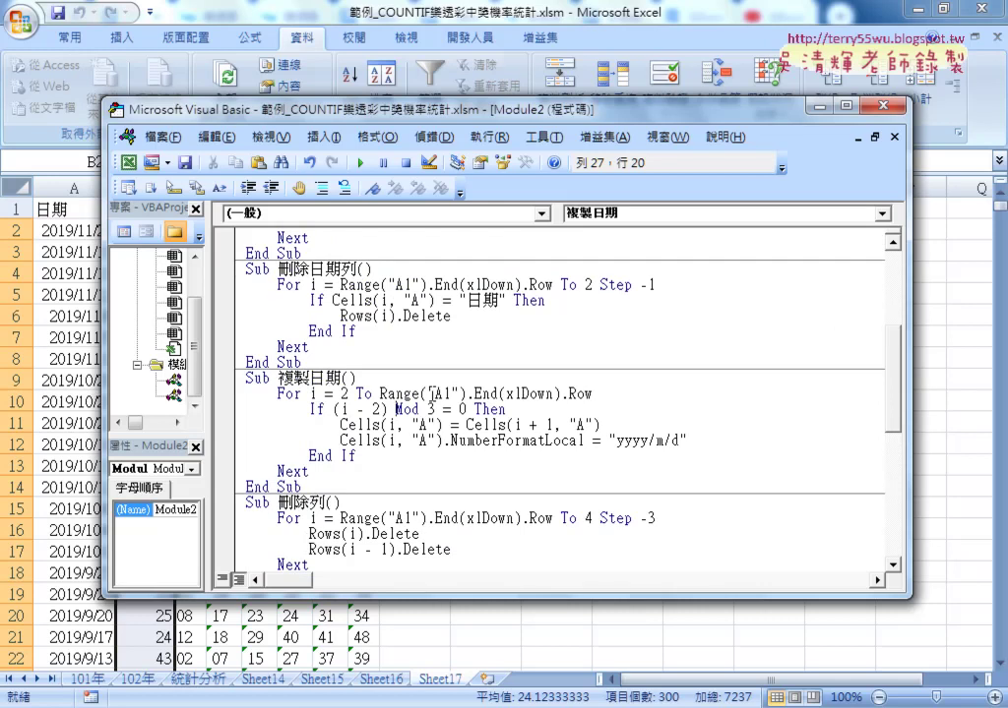
{"action": "scroll", "coordinate": [433, 392], "scroll_direction": "up", "scroll_amount": 3}
{"action": "scroll", "coordinate": [414, 443], "scroll_direction": "down", "scroll_amount": 3}
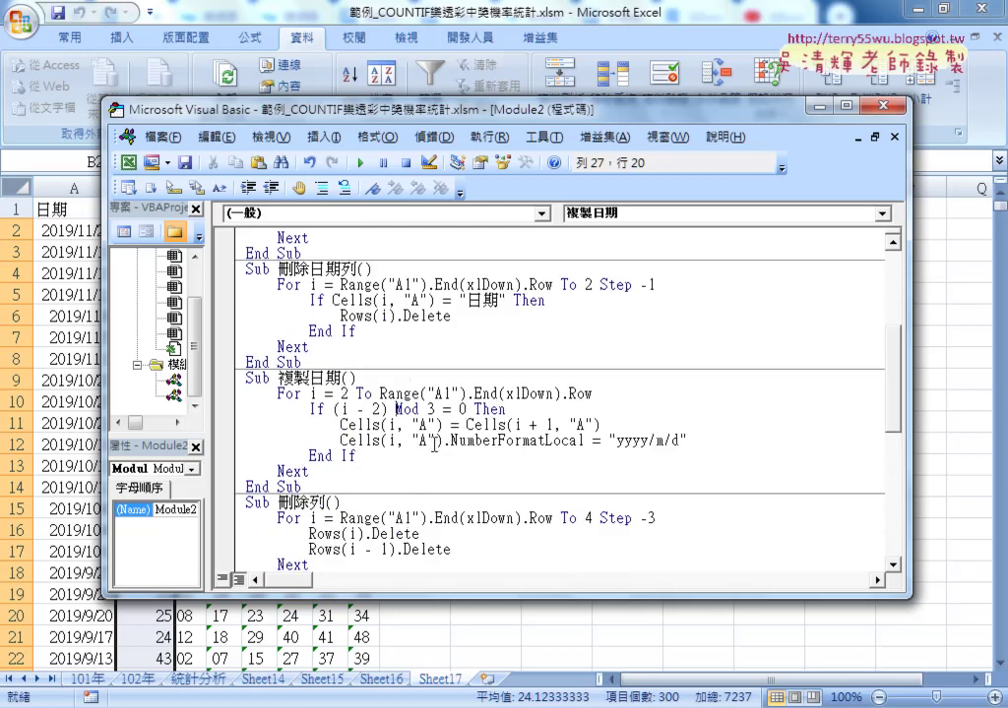
{"action": "left_click", "coordinate": [404, 518]}
{"action": "scroll", "coordinate": [394, 462], "scroll_direction": "down", "scroll_amount": 4}
{"action": "left_click", "coordinate": [413, 430]}
{"action": "scroll", "coordinate": [443, 463], "scroll_direction": "down", "scroll_amount": 1}
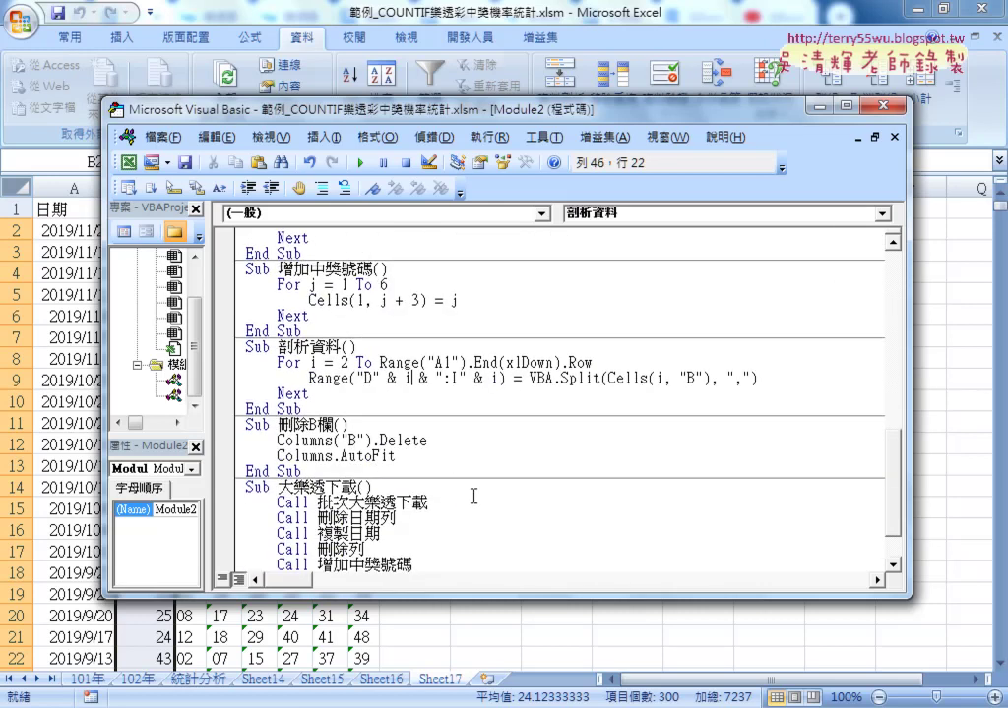
{"action": "key", "text": "Down"}
{"action": "key", "text": "Down"}
{"action": "key", "text": "Down"}
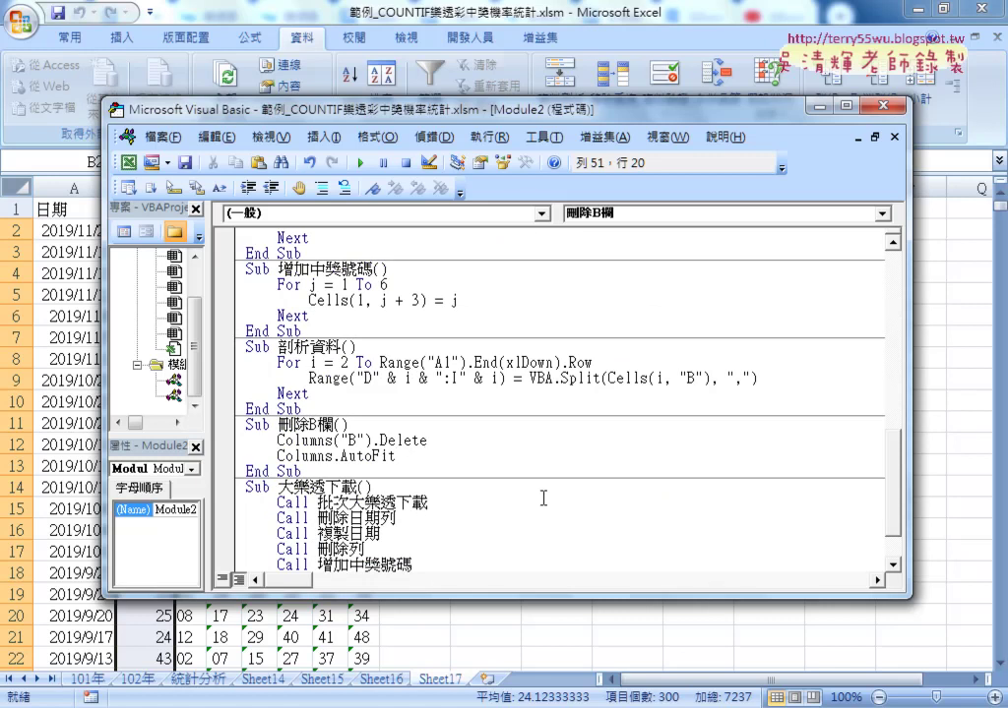